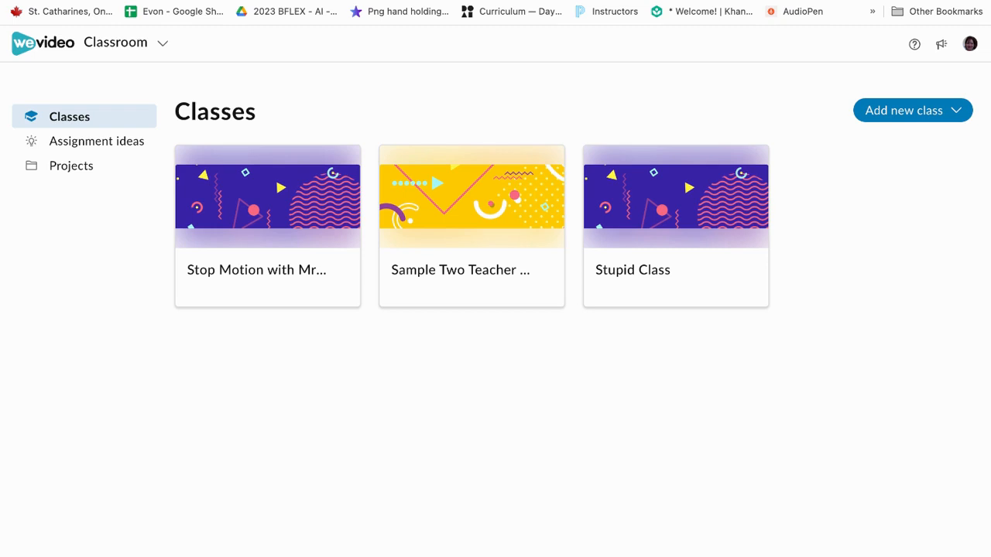
- Create a new video project from the Projects area
left_click(81, 164)
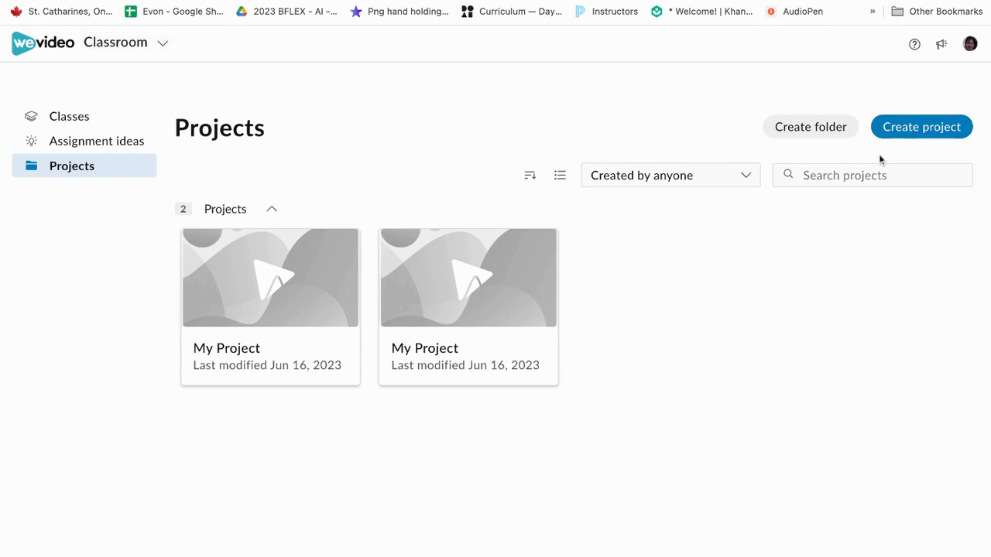
left_click(910, 138)
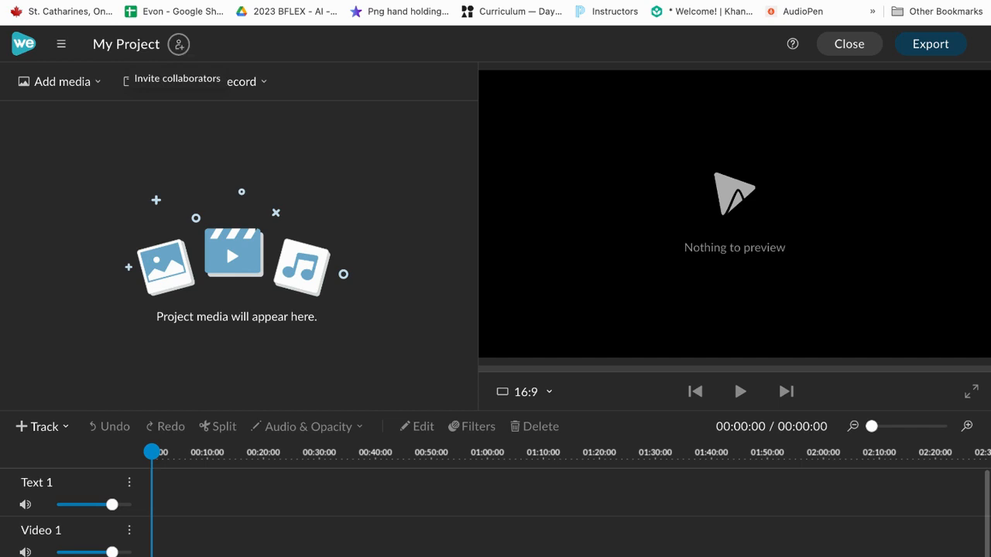
- View the project's collaborator invitation, select its invite link, and close the invitation
left_click(179, 44)
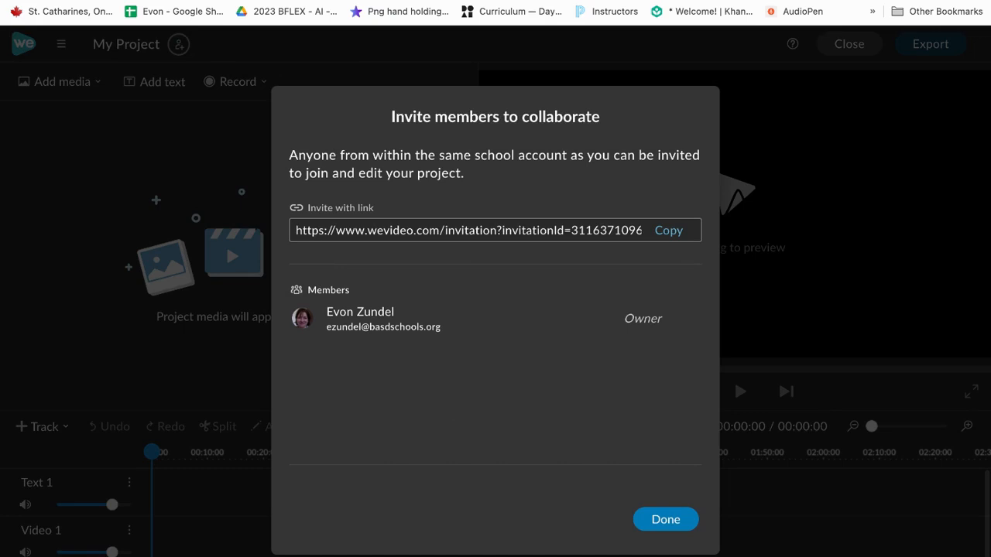
double_click(379, 231)
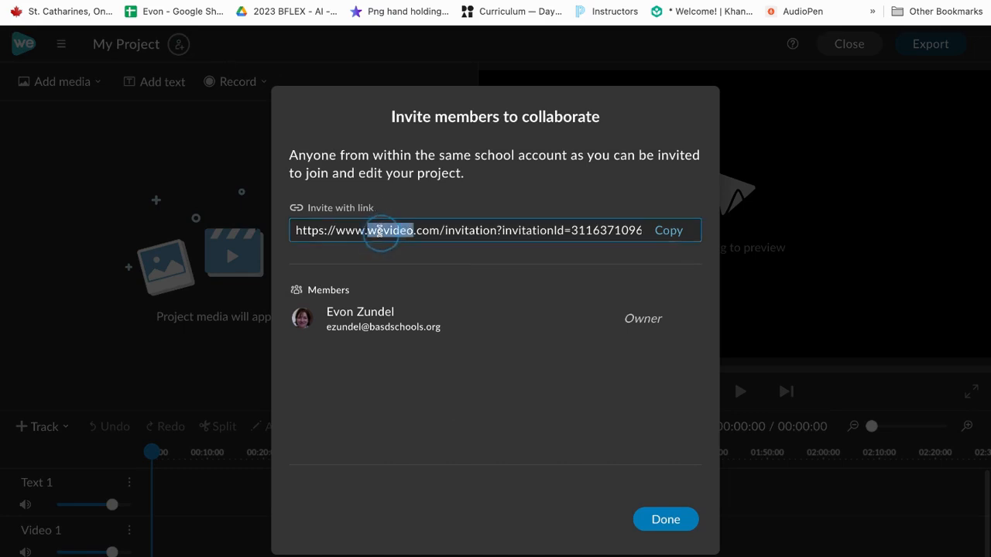
left_click(379, 231)
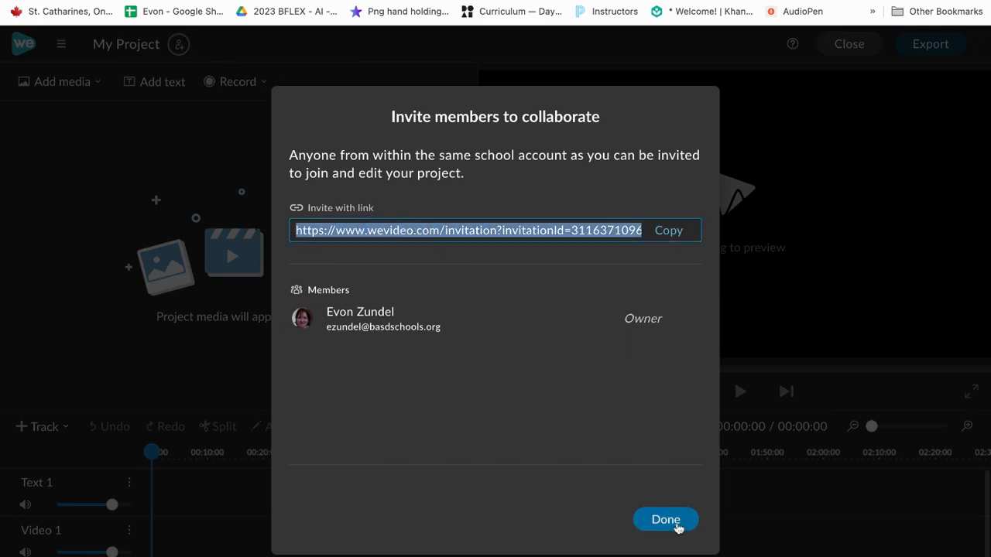
left_click(667, 520)
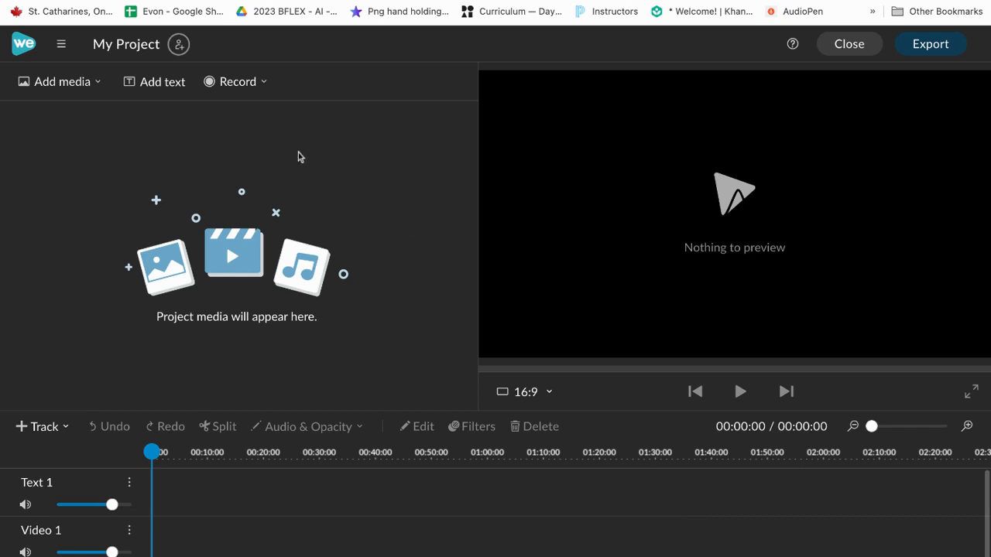
- Review the available recording options for video and voice
left_click(96, 83)
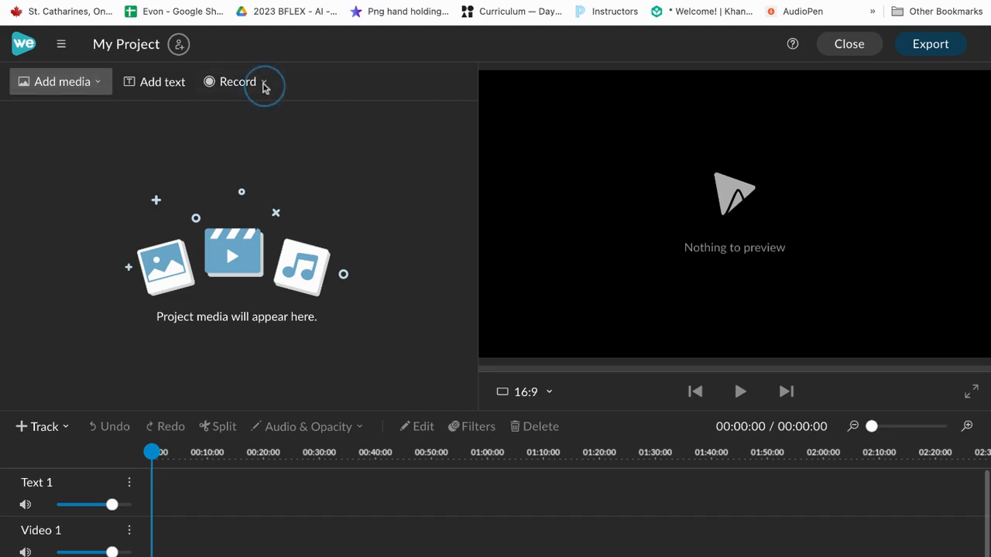
left_click(264, 85)
left_click(264, 87)
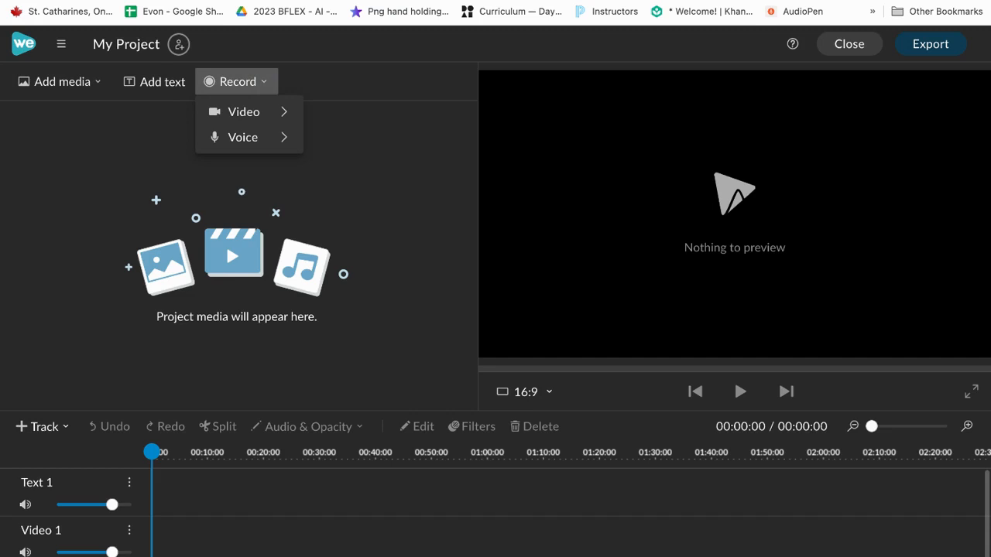
mouse_move(280, 114)
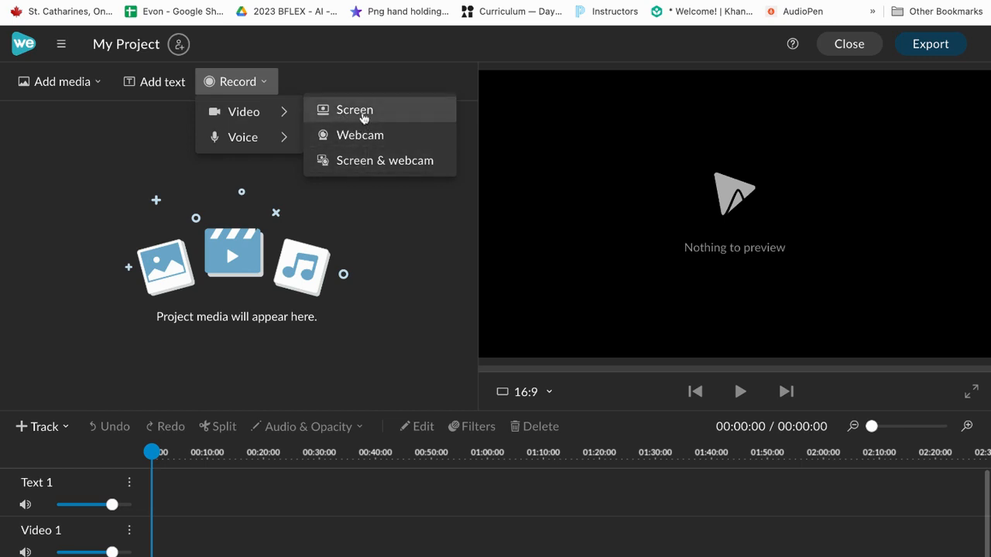
mouse_move(278, 139)
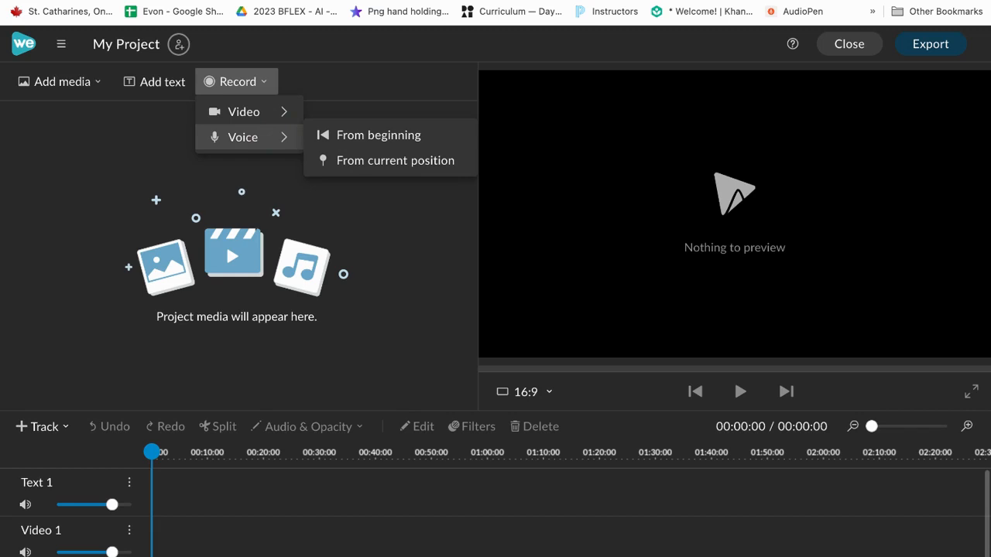
- Search the Essentials stock library's videos for "digital wellness"
left_click(74, 83)
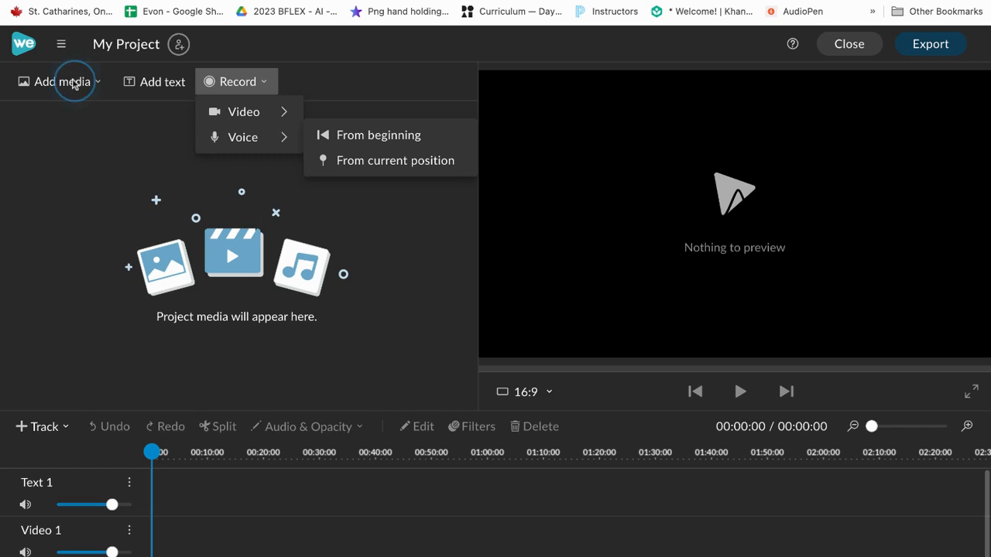
left_click(75, 83)
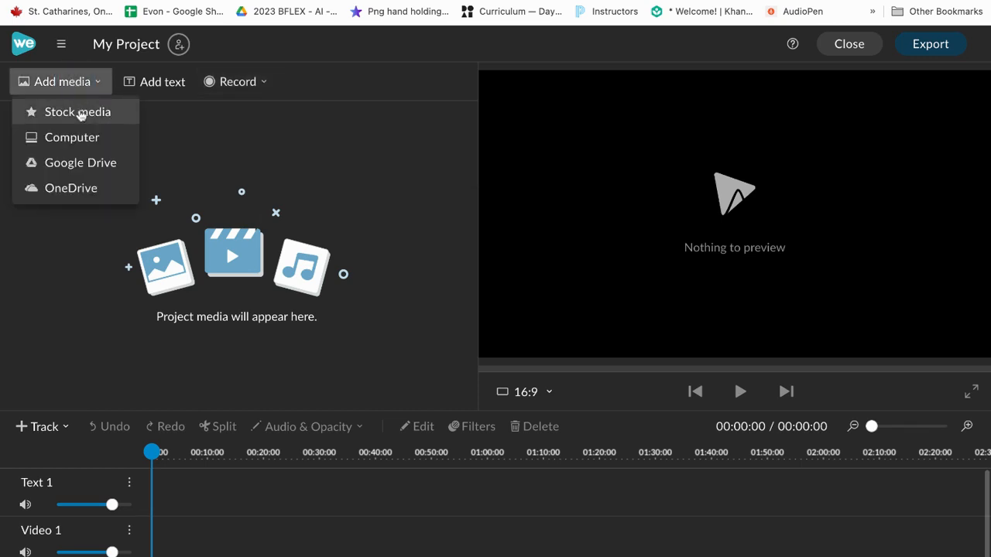
left_click(78, 113)
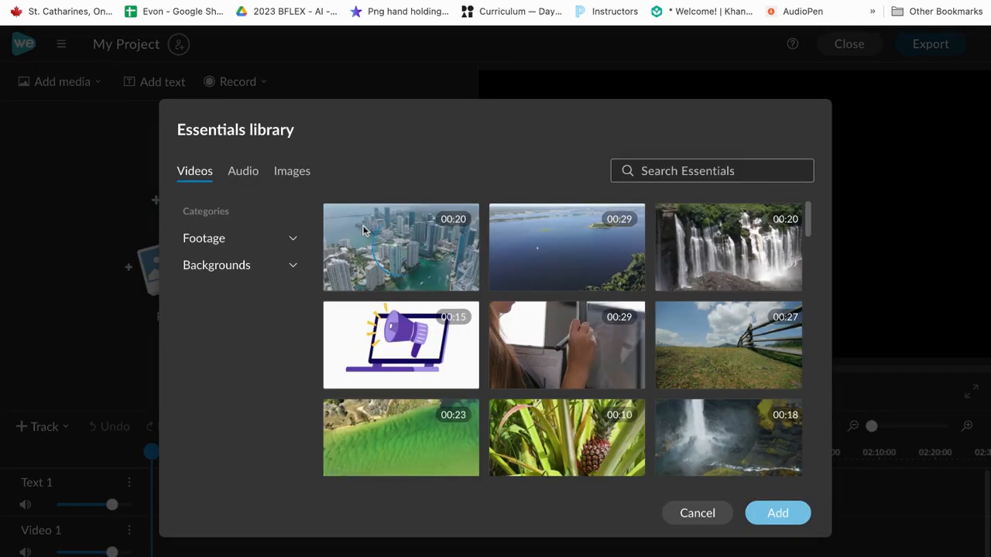
left_click(746, 170)
type("digital ")
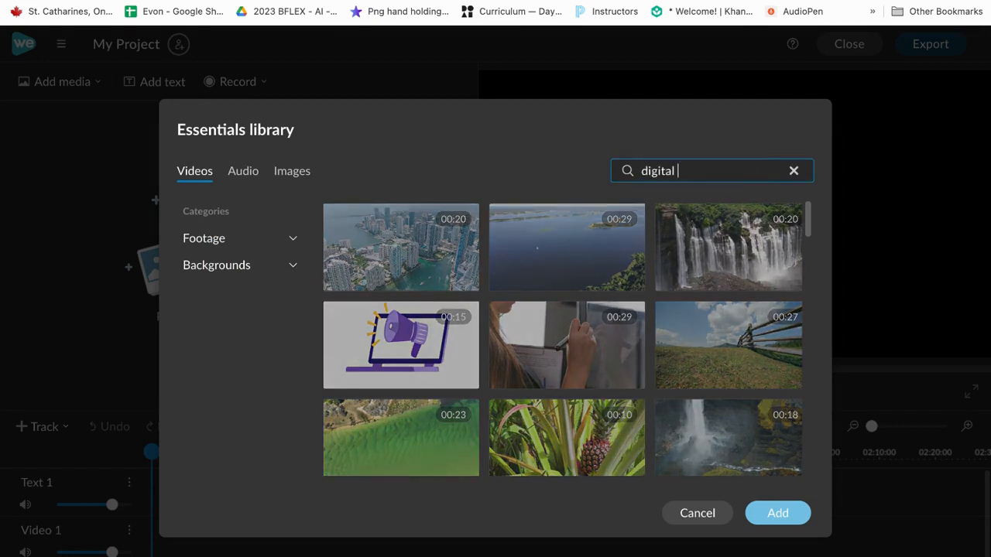
type("wellness")
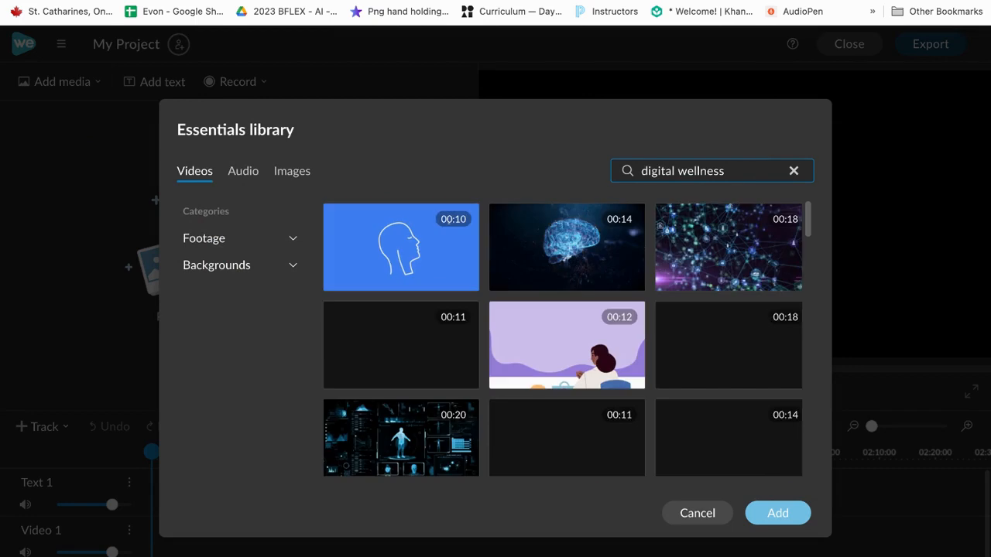
- Add the blue head-outline stock clip to the project media and place it at the start of the Video 1 track
left_click(416, 269)
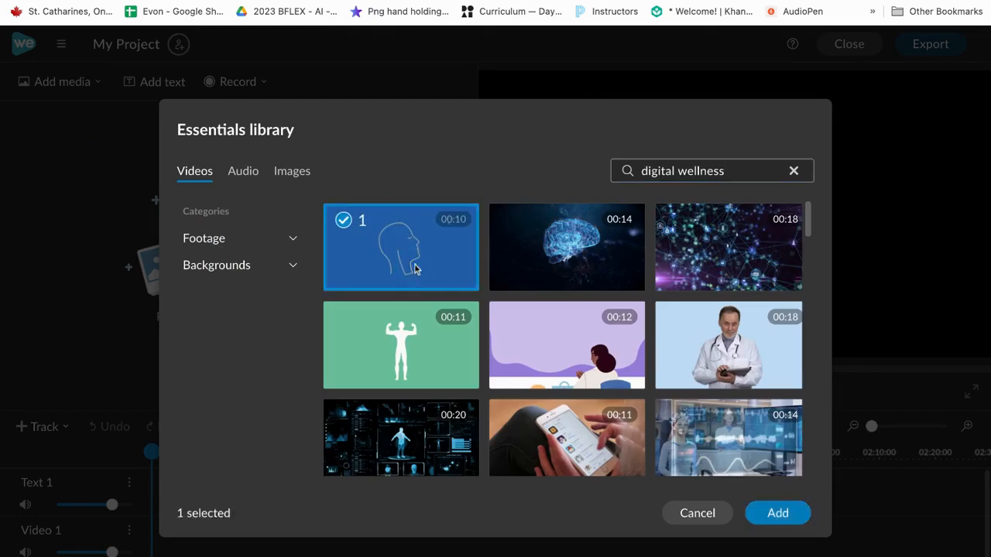
left_click(778, 513)
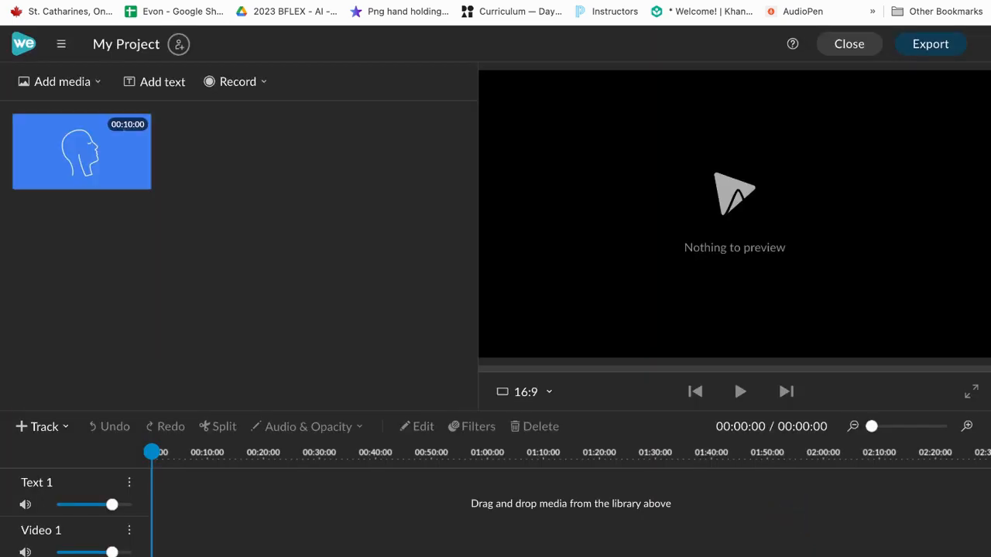
left_click_drag(96, 164, 179, 538)
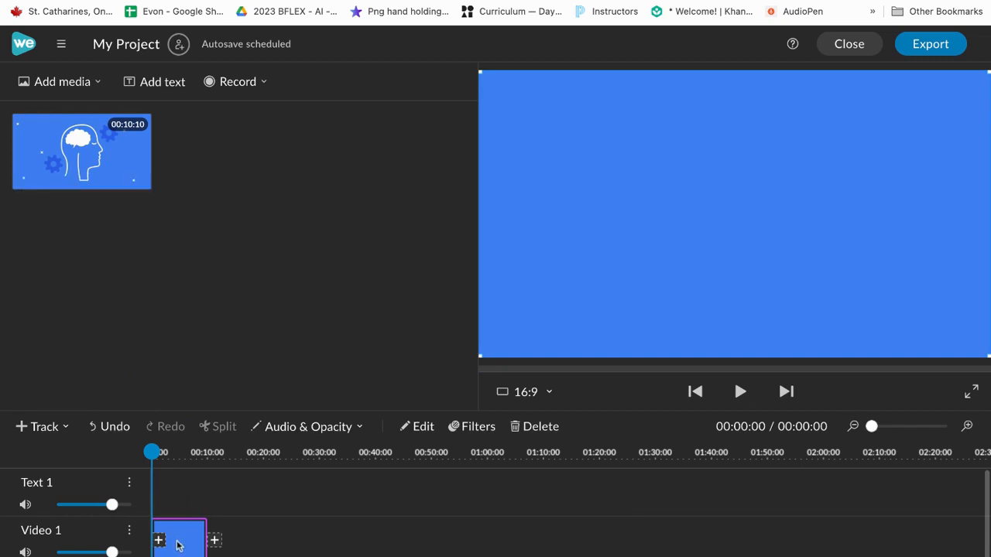
left_click(68, 428)
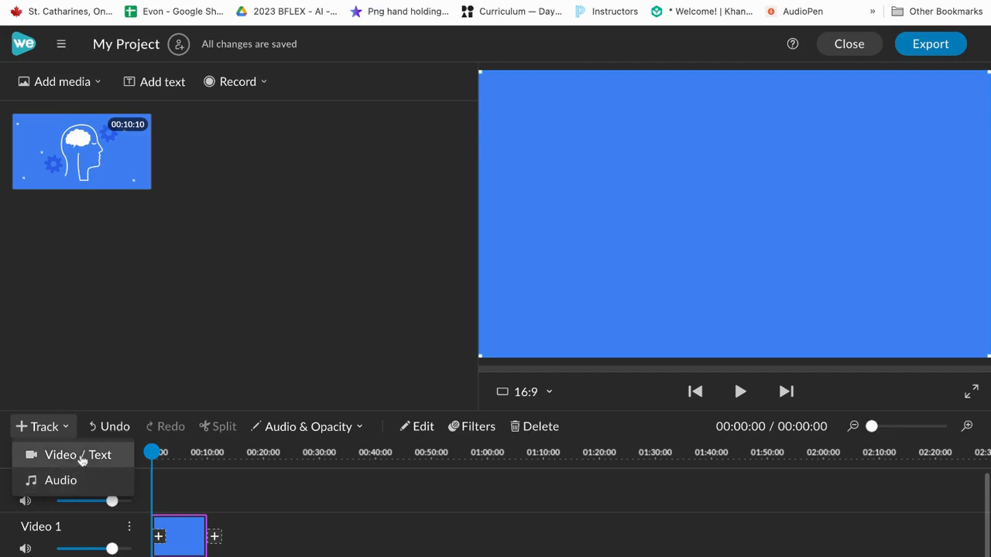
left_click(63, 385)
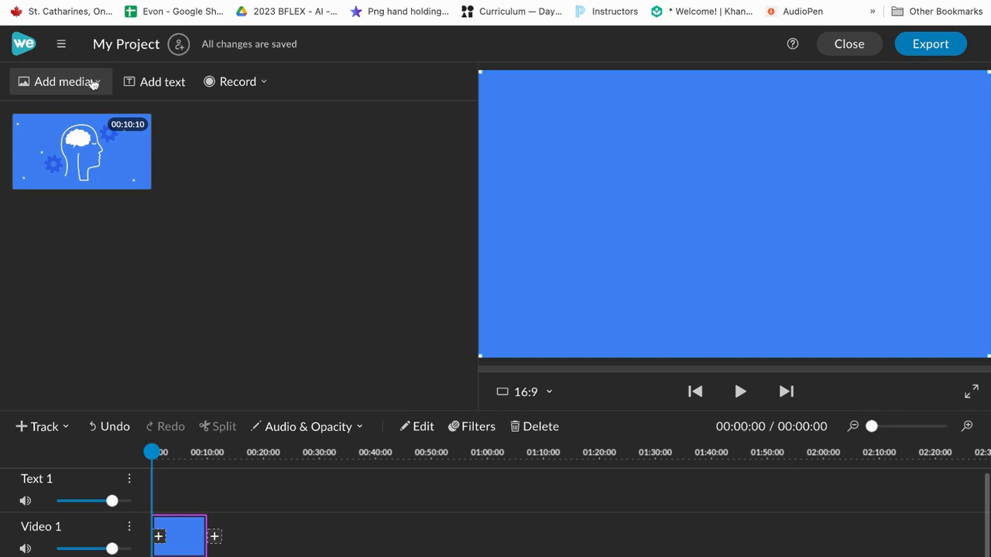
- Set up a screen recording with the default MacBook Pro microphone as the audio source and proceed to recording
left_click(266, 82)
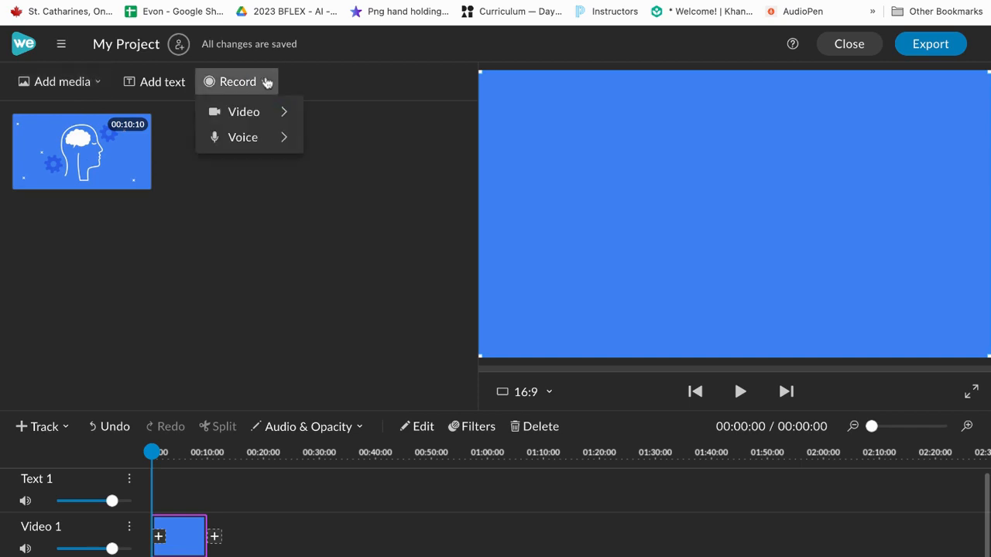
mouse_move(261, 122)
left_click(379, 112)
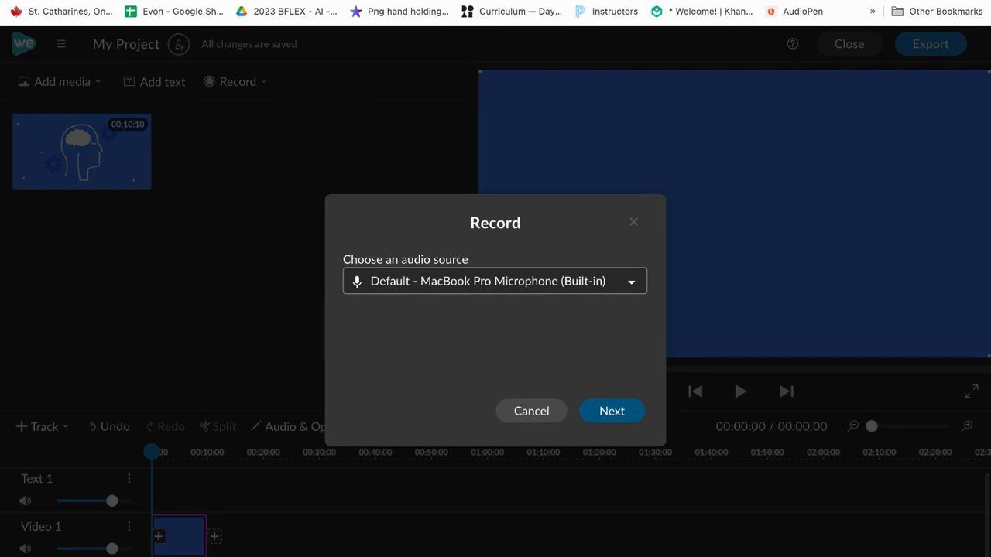
left_click(625, 412)
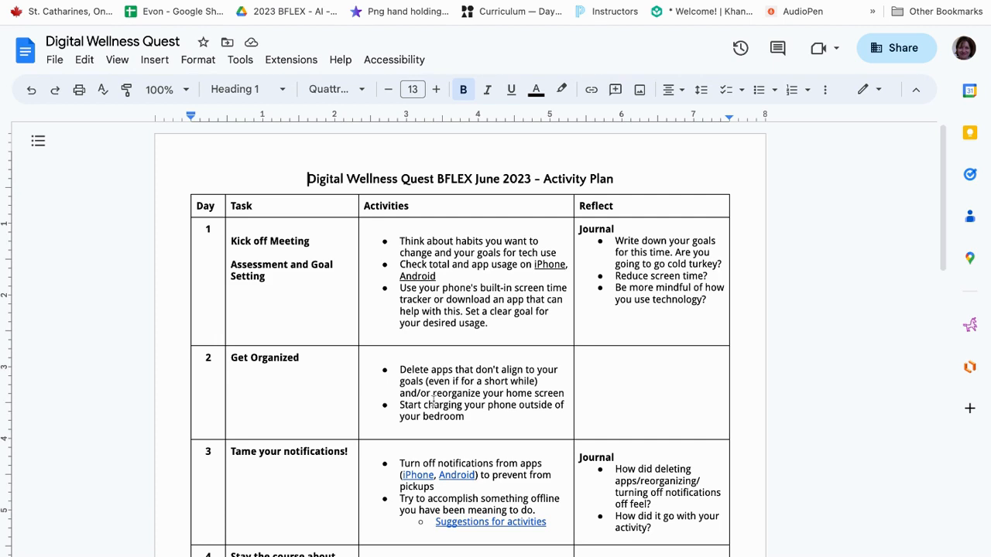
- Insert "99 Things To Do Instead Of Reaching For Your Phone - The Good Trade" into day 3's activity-suggestions link and open the linked article
scroll(433, 401, "down", 5)
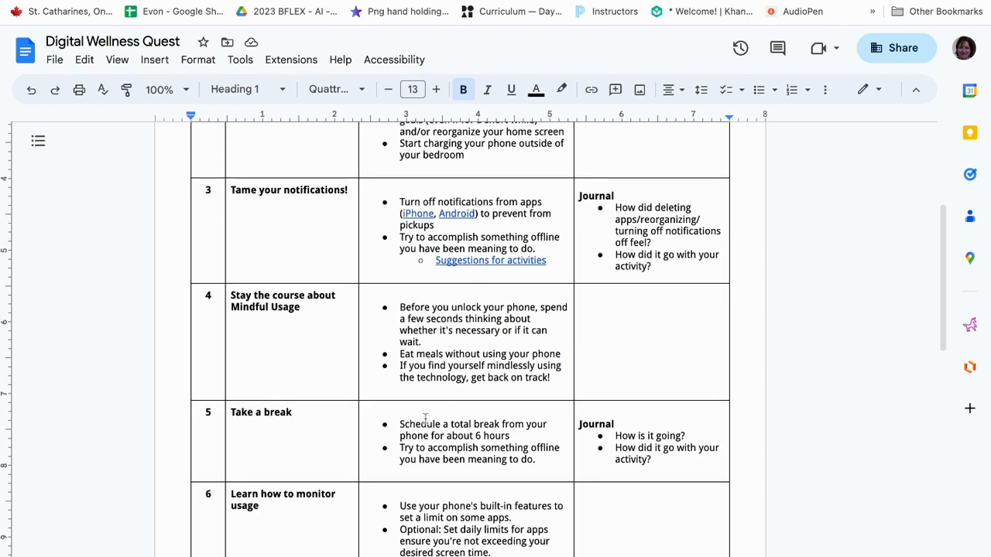
left_click(505, 259)
type("99 Things To Do Instead Of Reaching For Your Phone - The Good Trade")
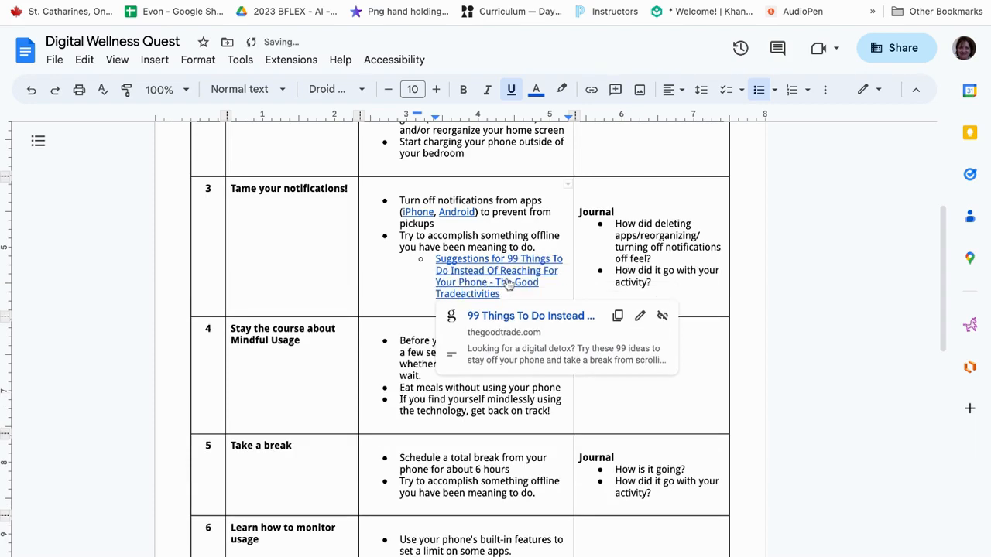
left_click(480, 315)
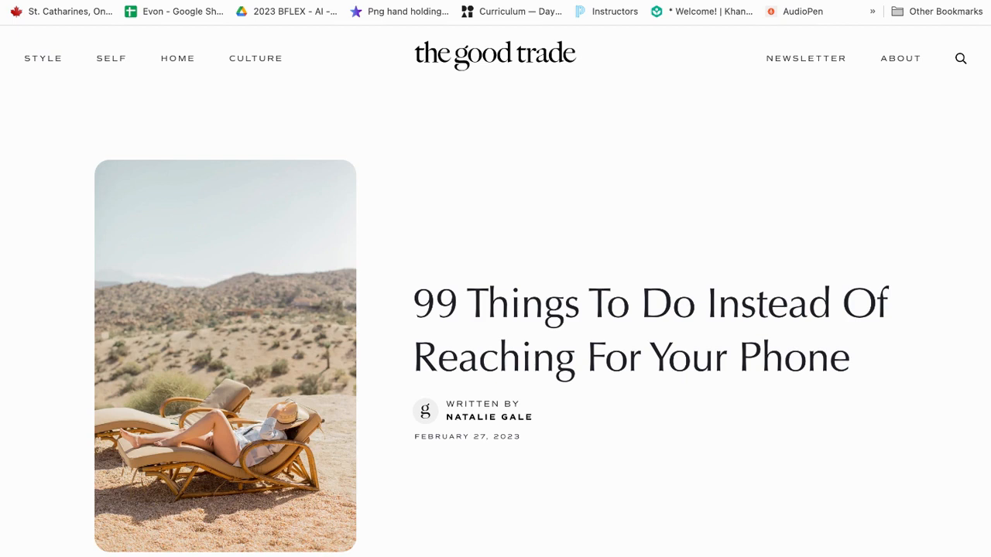
- Return to the WeVideo project, preview the finished screen recording, and save it to the project media
key("ctrl+shift+Tab")
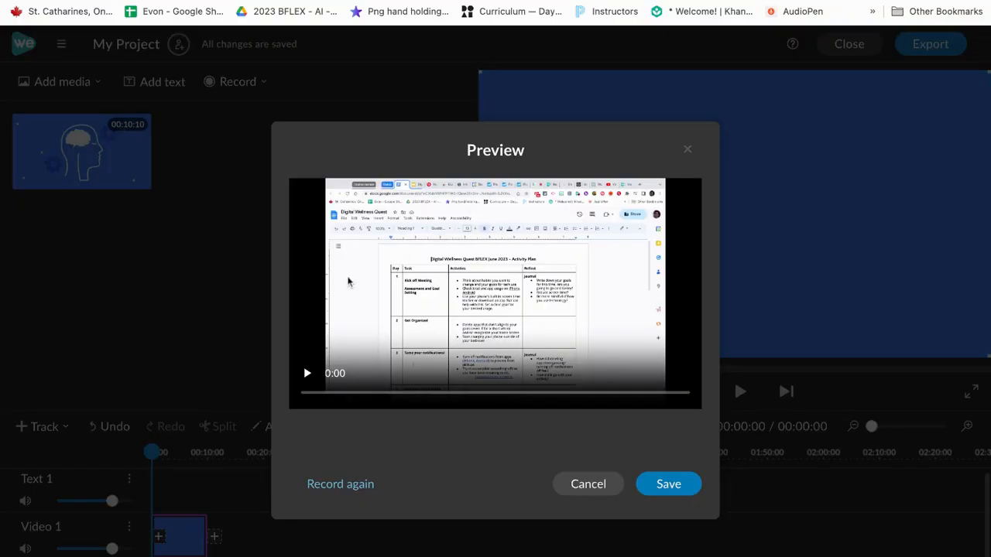
left_click(307, 375)
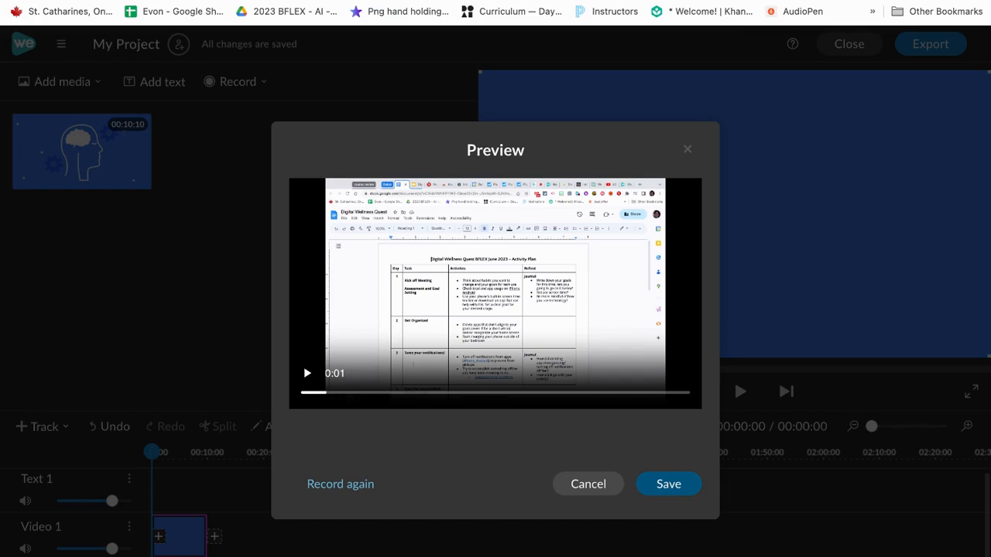
left_click(669, 483)
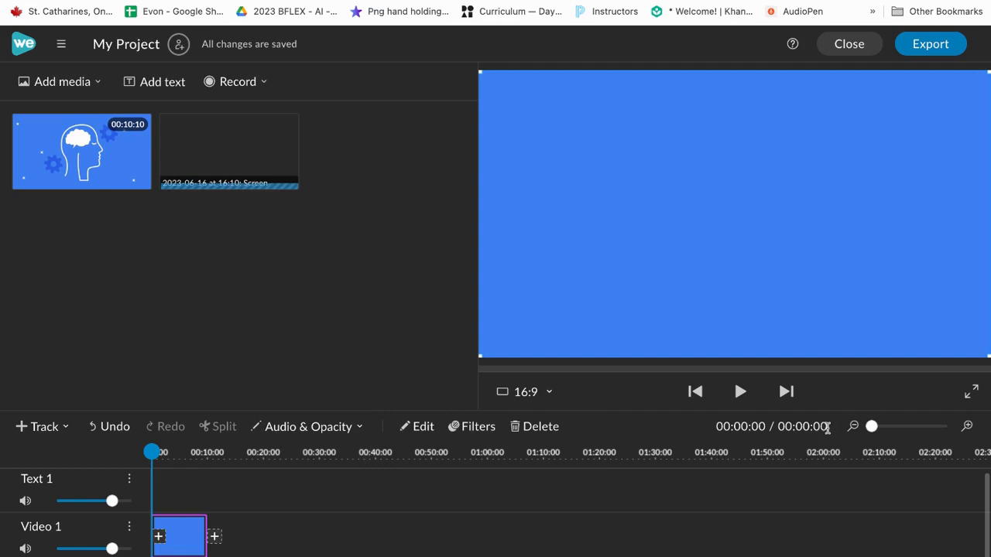
- Play the timeline from the beginning to preview the head-outline clip, and stop partway through
mouse_move(871, 427)
left_mouse_down()
mouse_move(895, 427)
mouse_move(871, 426)
left_mouse_up()
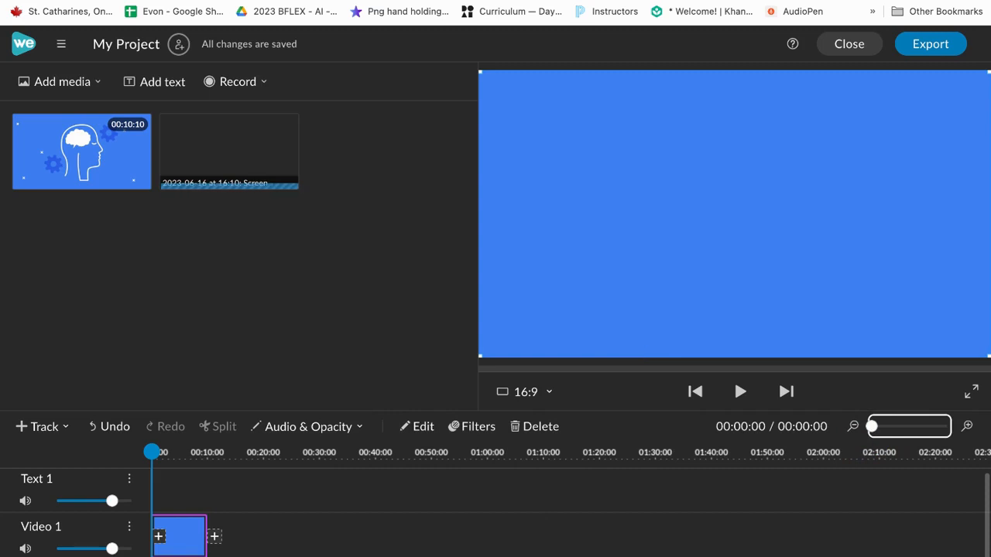
key("space")
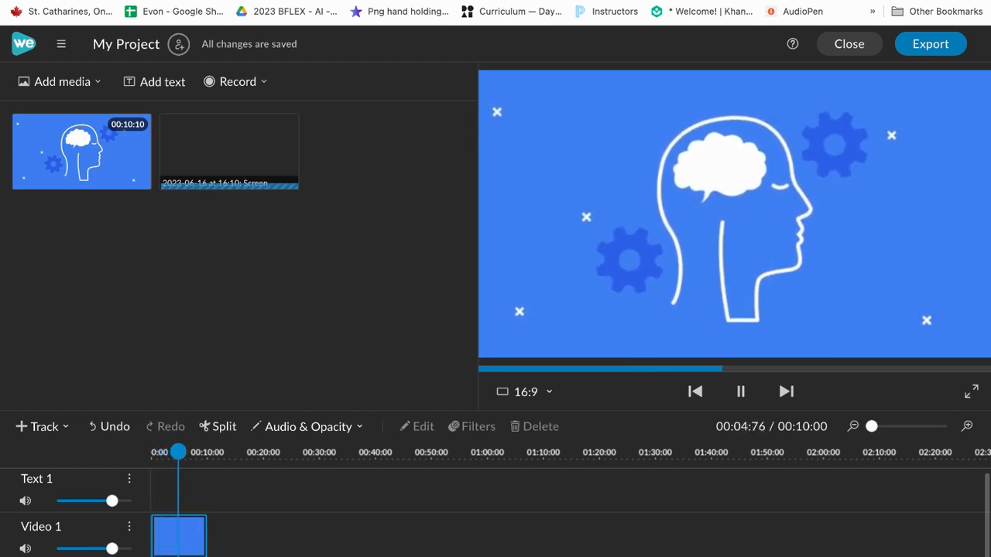
left_click(205, 520)
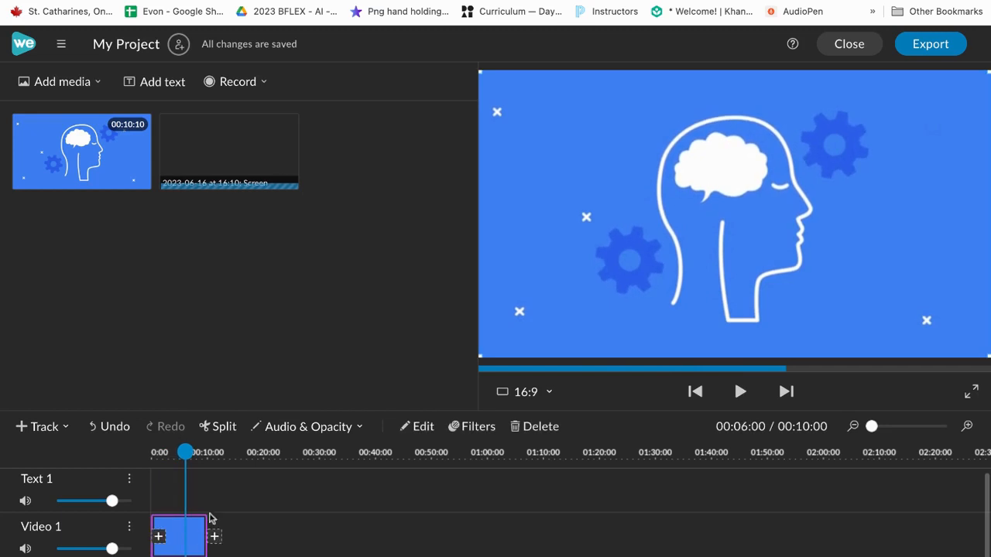
- Open the head-outline clip for editing, look through its crop, animation and keying options, and set its brightness to 25
double_click(172, 532)
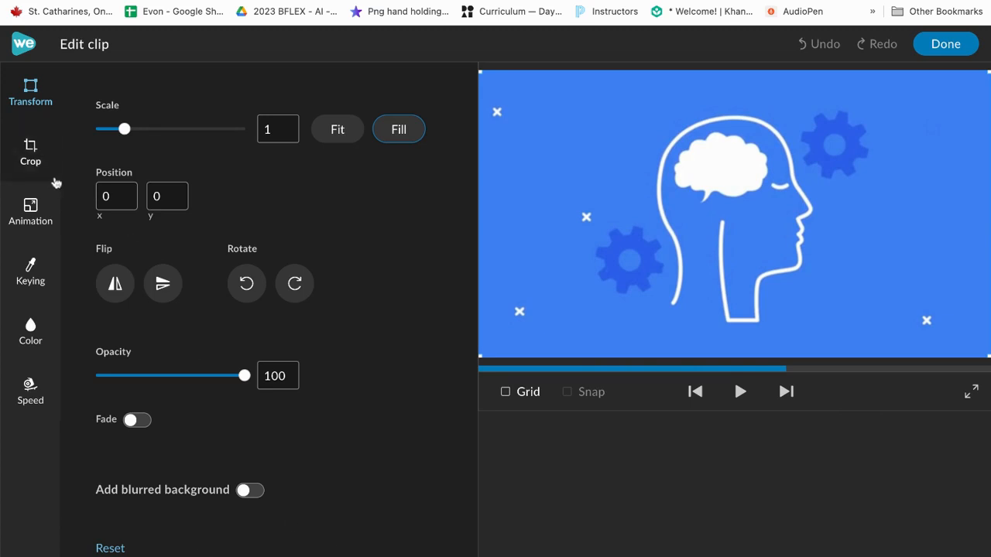
left_click(31, 214)
left_click(32, 161)
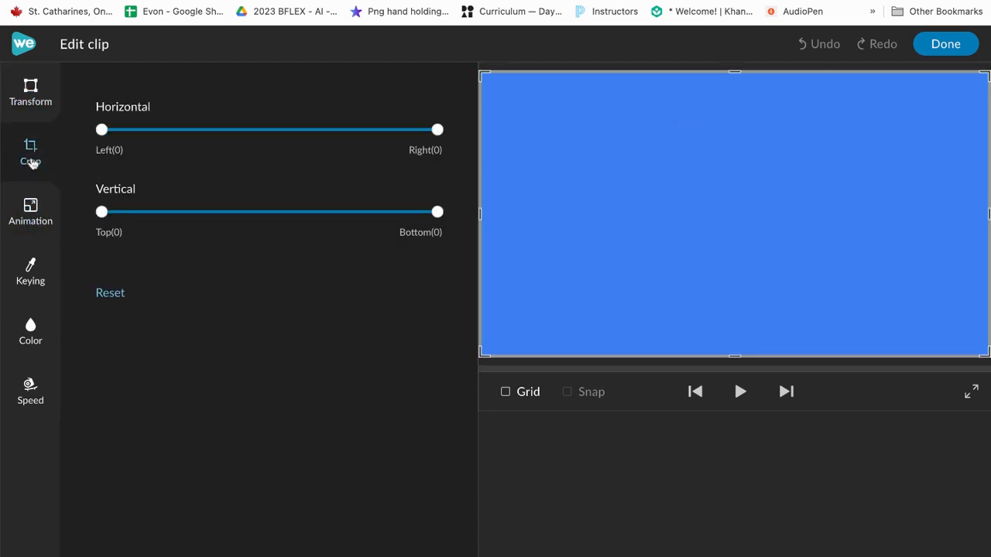
left_click(29, 272)
left_click(27, 337)
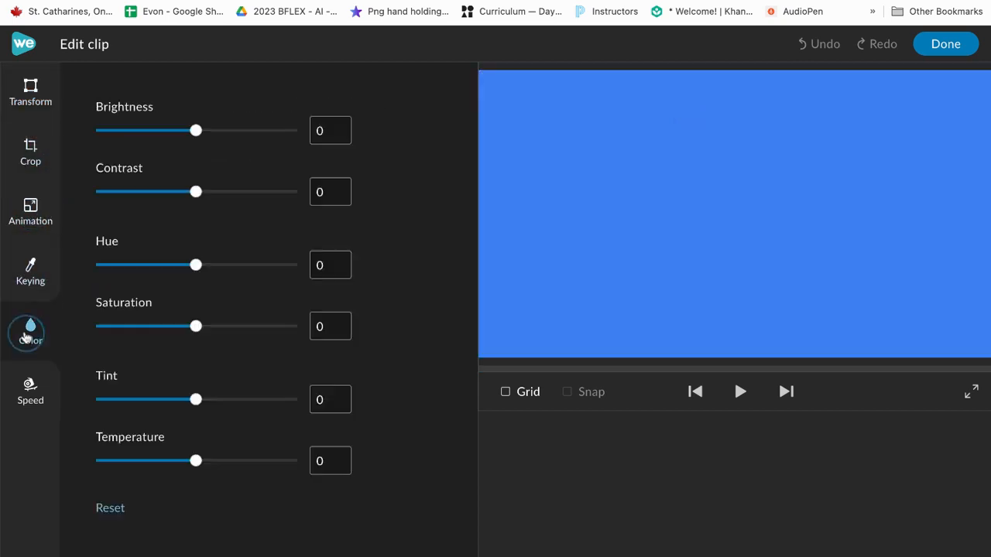
left_click_drag(197, 132, 221, 130)
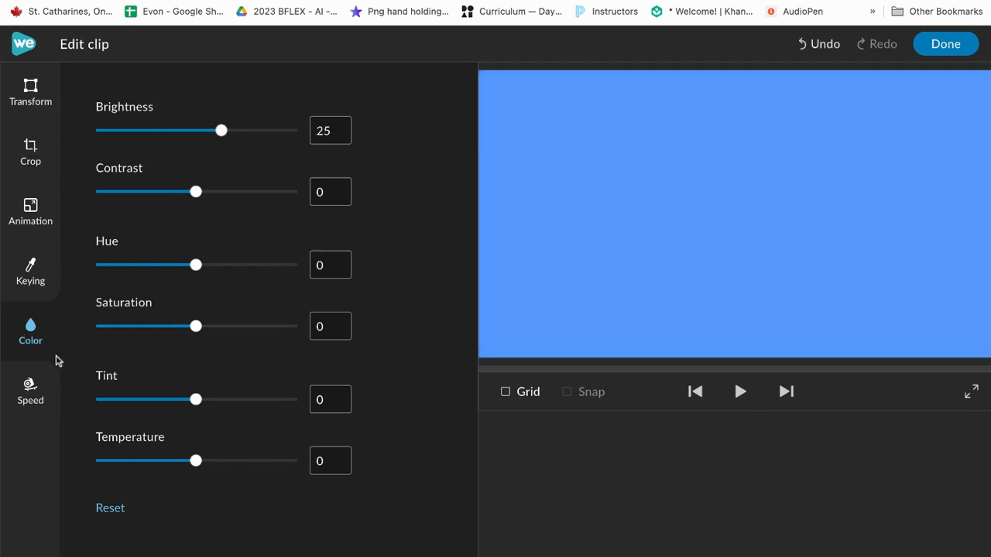
- Slow the head-outline clip down to 1/6x speed and finish editing the clip
left_click(32, 392)
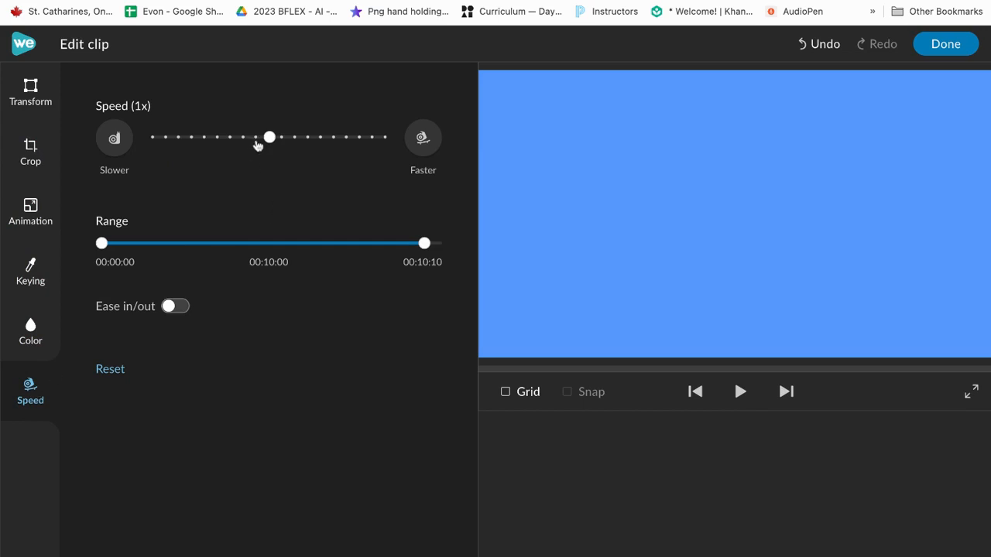
left_click_drag(271, 137, 207, 137)
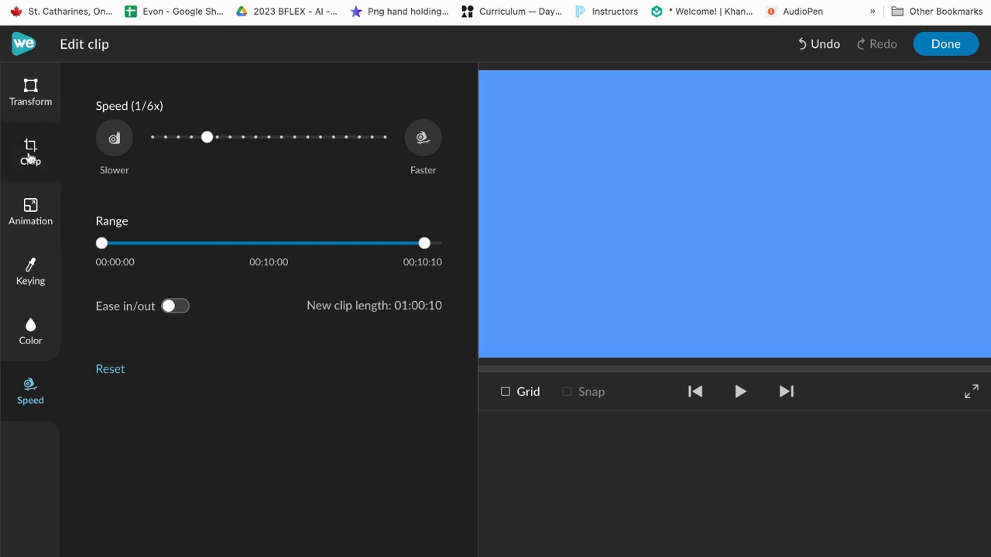
left_click(30, 158)
left_click(34, 85)
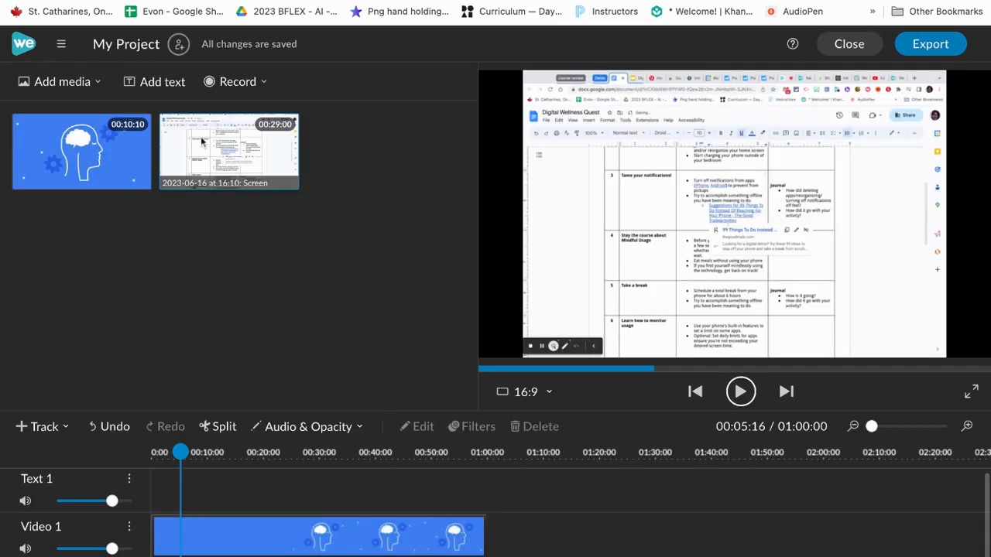
- Add a second video track and place the screen recording on it at 01:00:00, where the head-outline clip ends
left_click(62, 428)
left_click(69, 453)
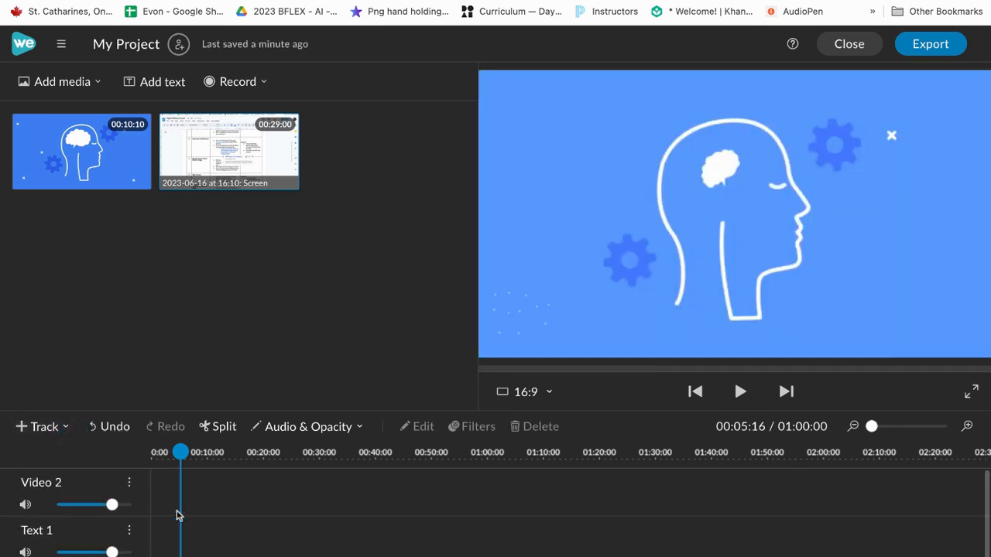
left_click_drag(198, 130, 510, 489)
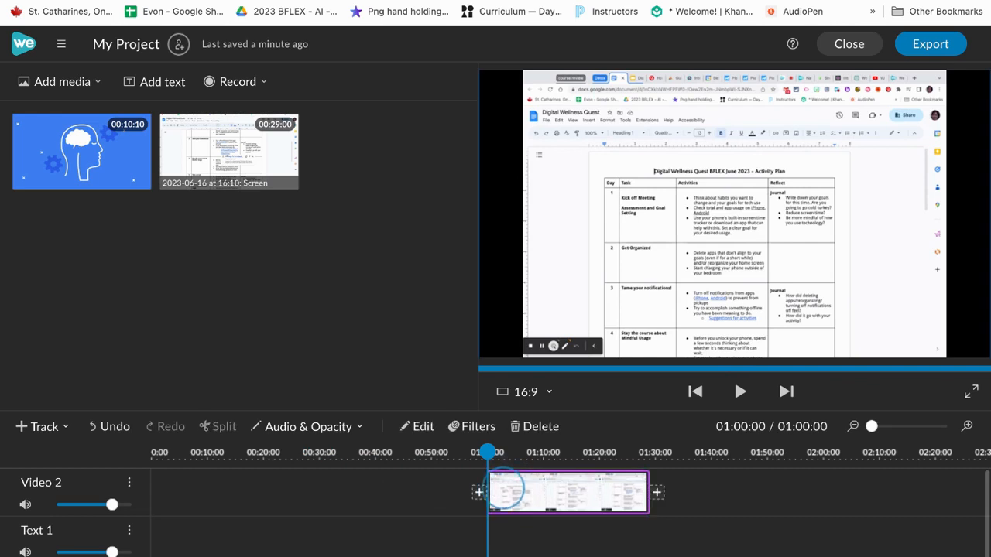
scroll(215, 522, "down", 2)
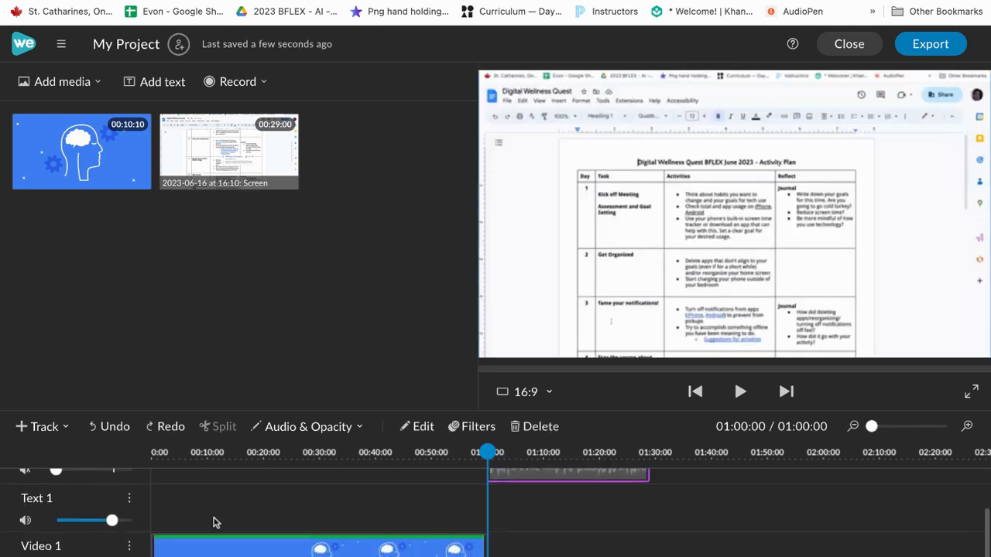
- Browse the stock audio library by the Relaxing mood, clearing the "digital wellness" search term
left_click(77, 86)
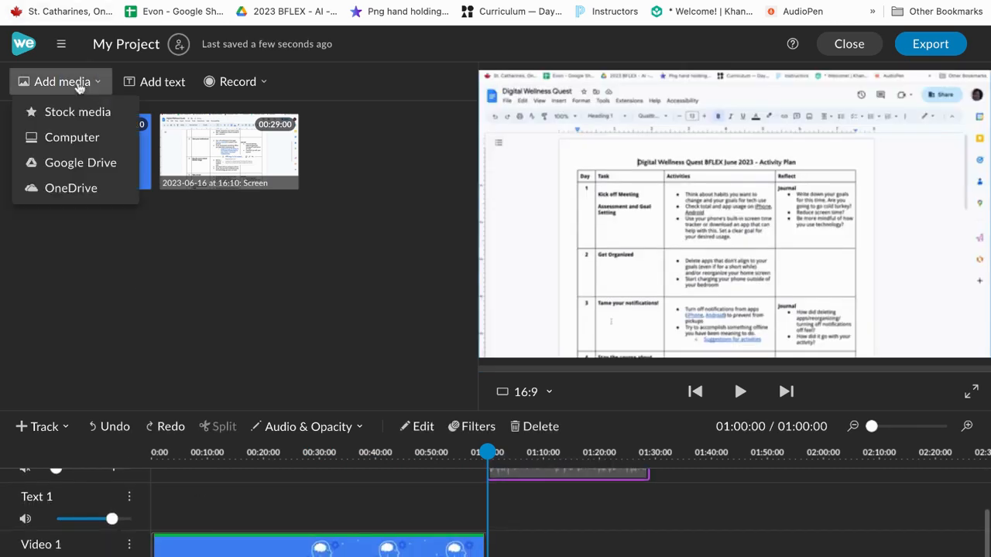
left_click(74, 114)
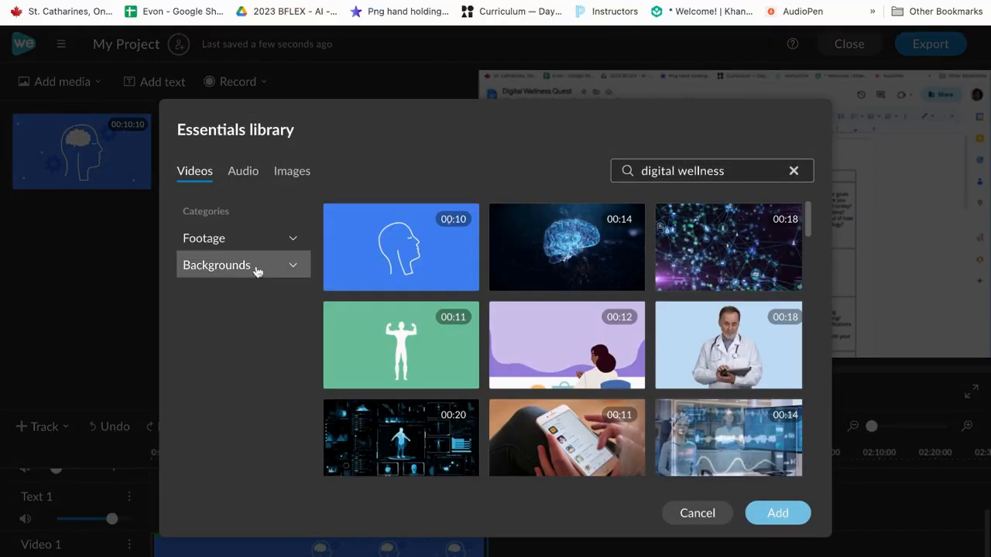
left_click(243, 174)
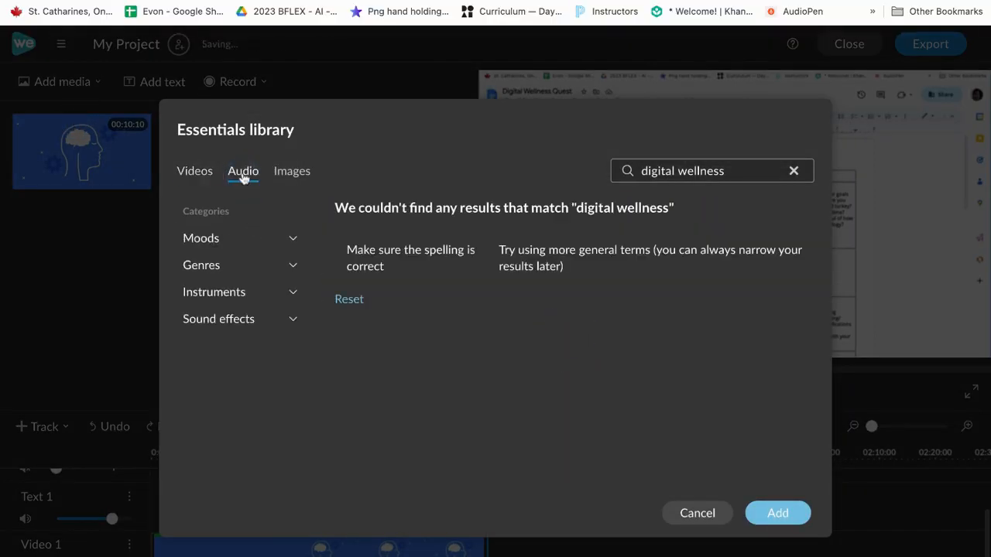
left_click(243, 240)
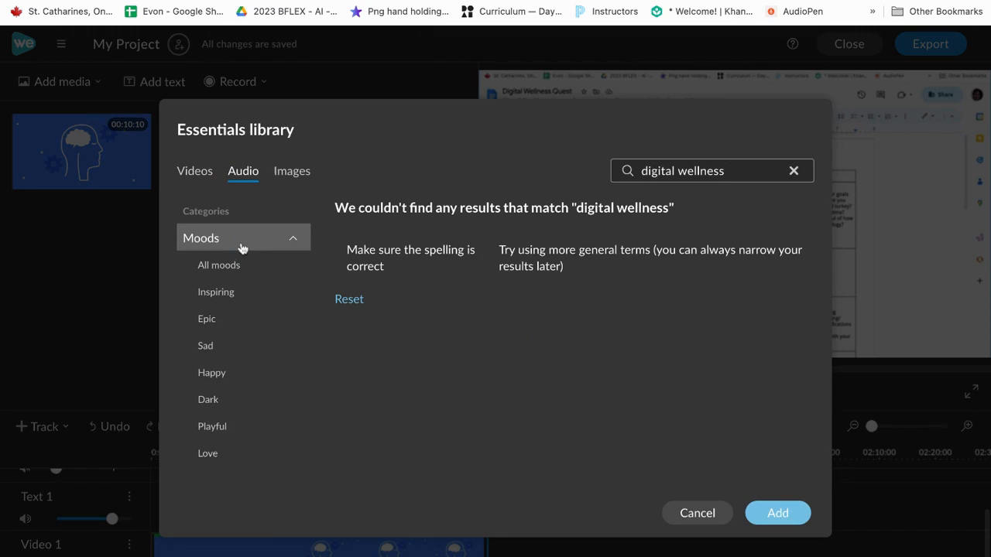
scroll(233, 445, "down", 1)
scroll(232, 445, "down", 3)
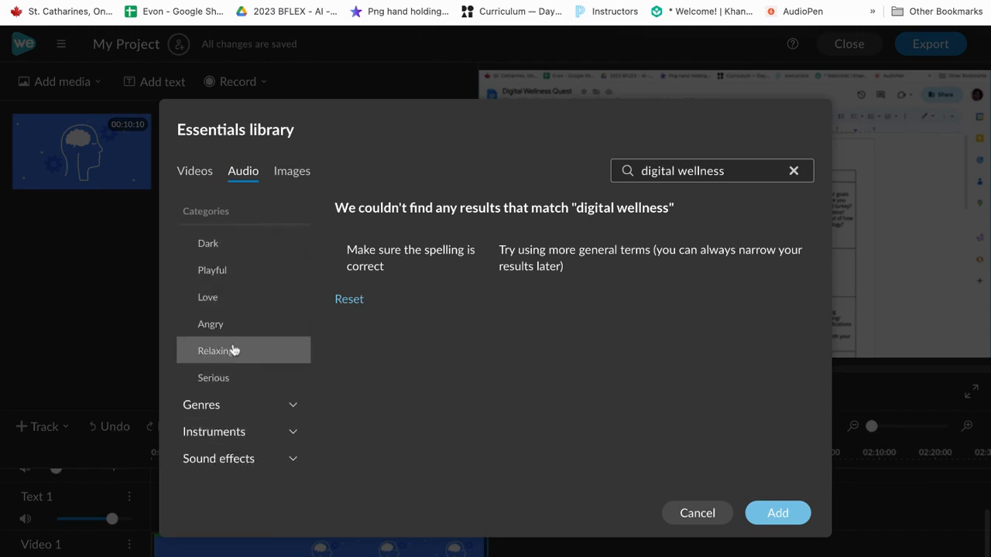
left_click(232, 353)
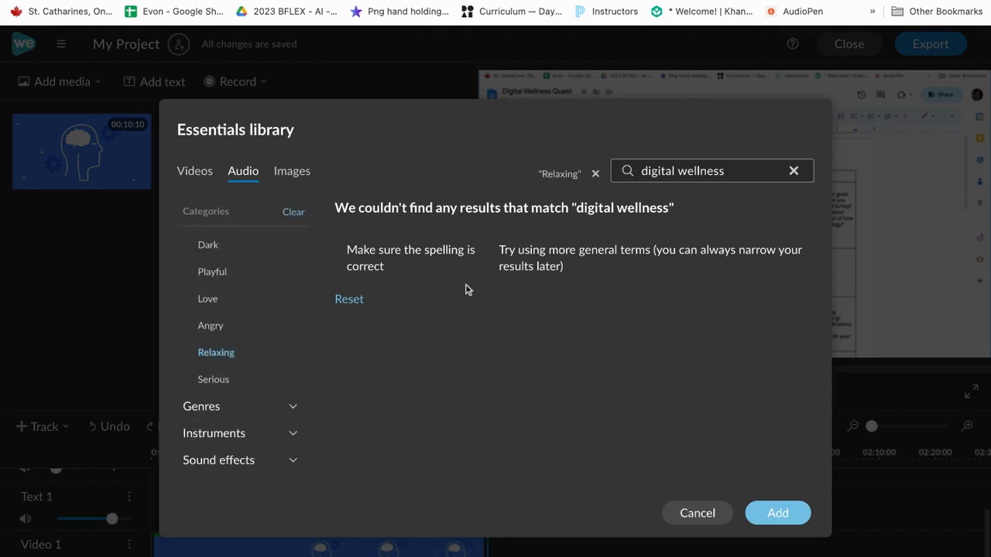
left_click(793, 171)
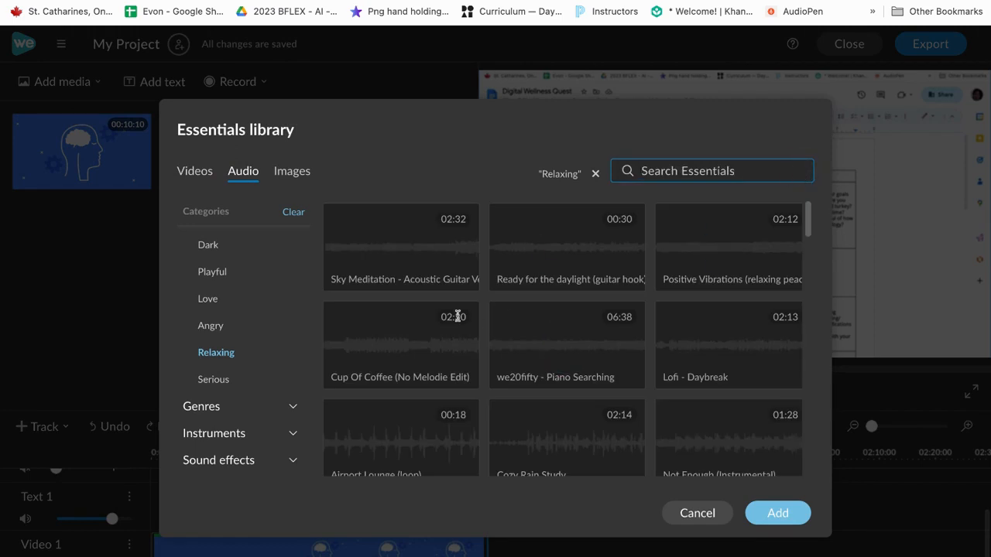
- Add the first relaxing track, Sky Meditation - Acoustic Guitar, to the project media
left_click(400, 258)
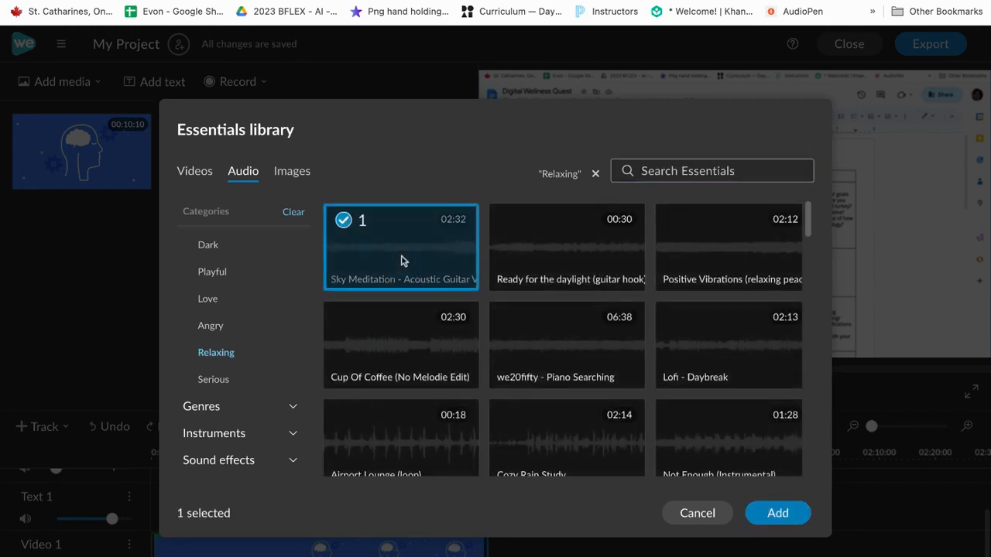
left_click(400, 259)
left_click(400, 259)
left_click(777, 520)
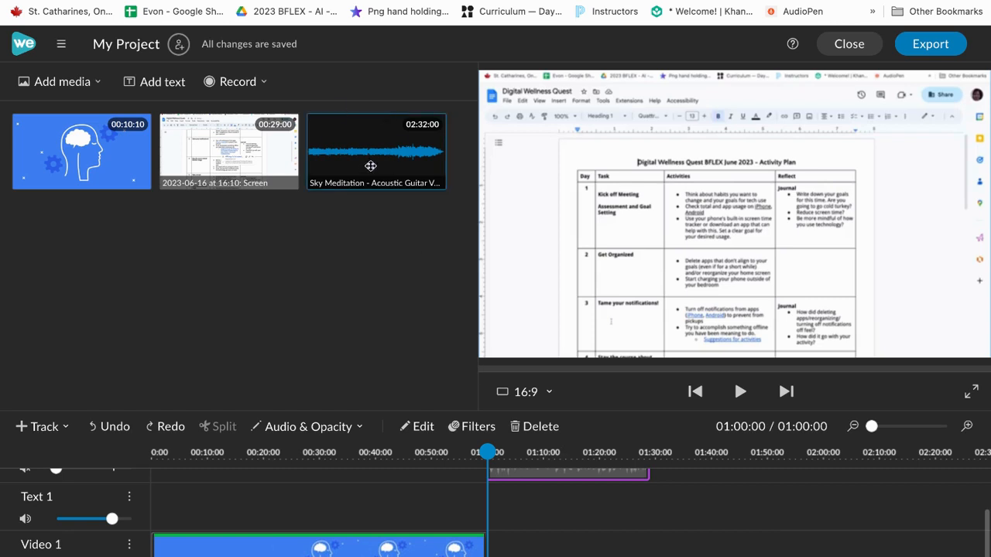
scroll(312, 508, "down", 2)
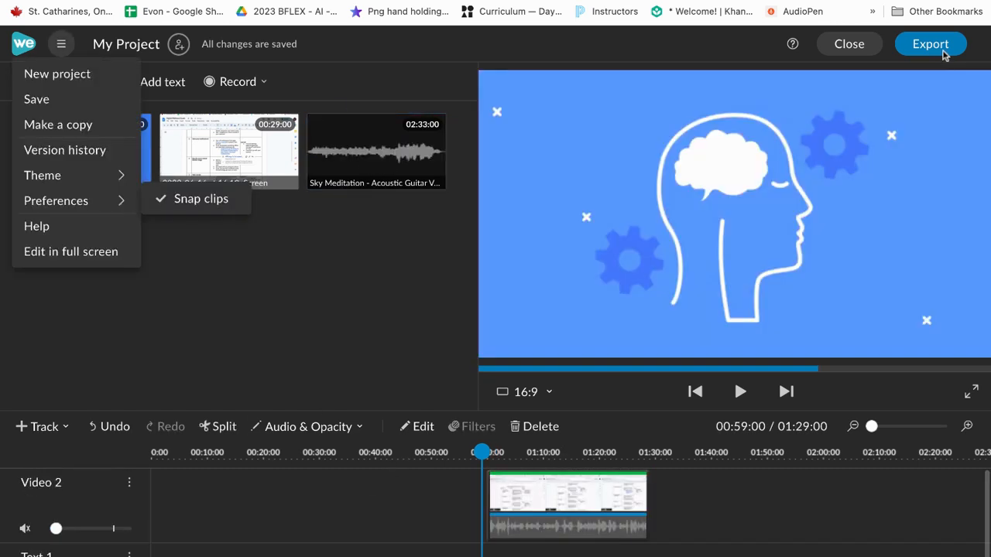
- Open the export options for the project and set the export title to "Relax"
left_click(942, 54)
left_click(937, 51)
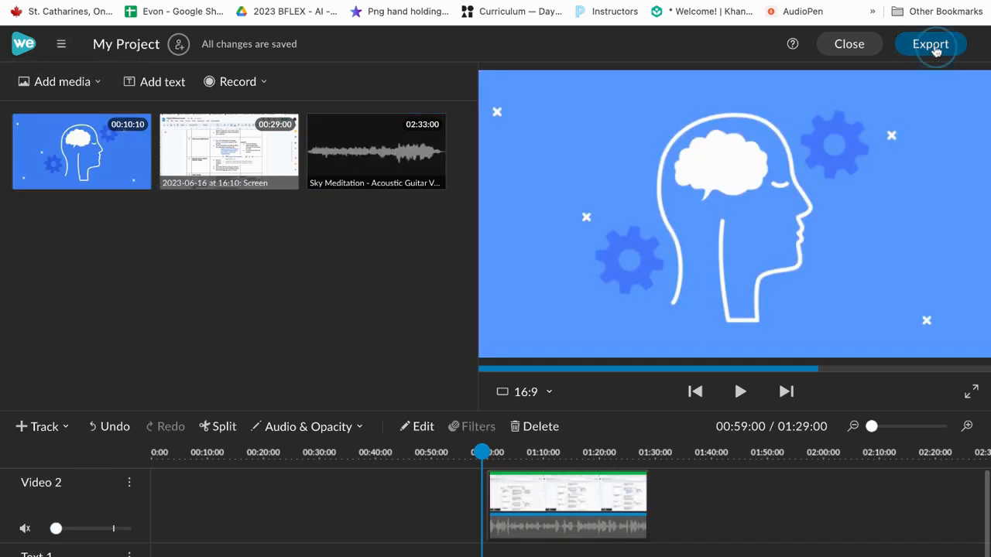
double_click(865, 110)
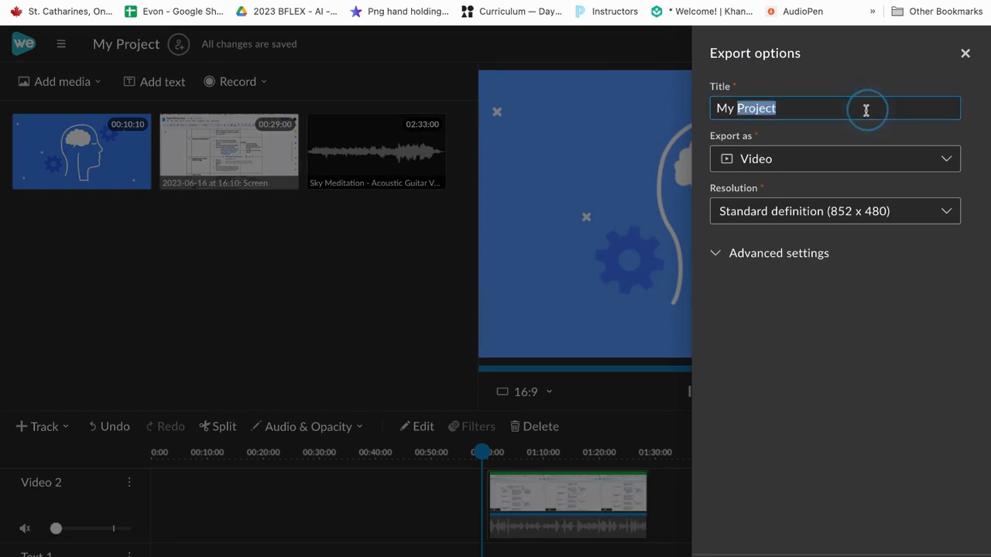
key("BackSpace")
key("BackSpace")
key("BackSpace")
key("BackSpace")
type("R")
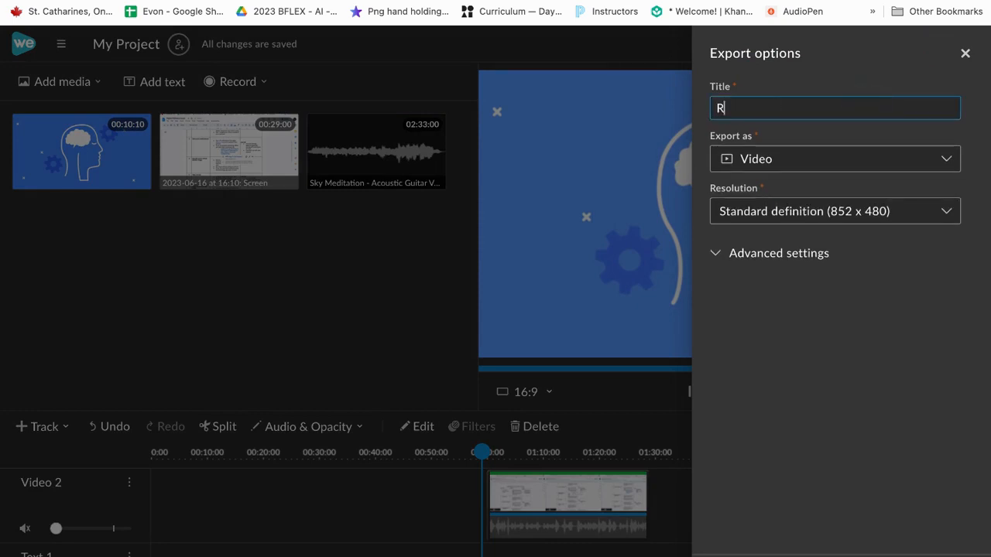
type("elex")
- Keep the export format as Video, set the resolution to HD (1280 x 720), check the visual quality options, and export the project
left_click(898, 159)
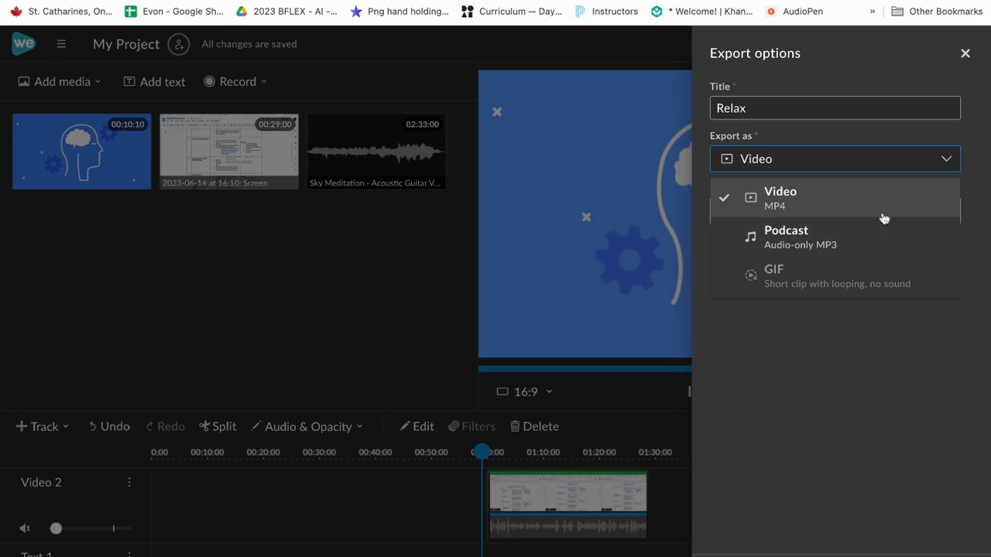
left_click(897, 317)
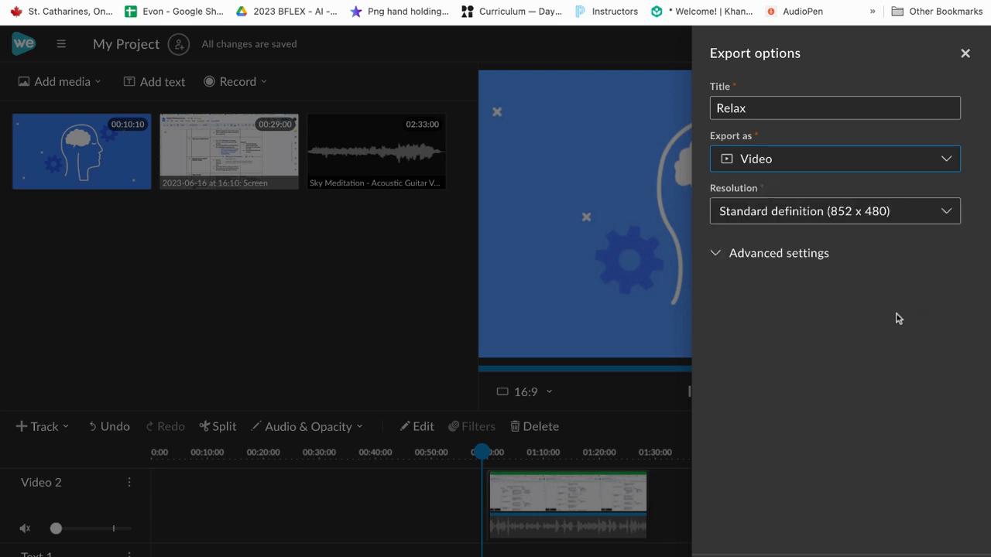
left_click(845, 219)
left_click(850, 285)
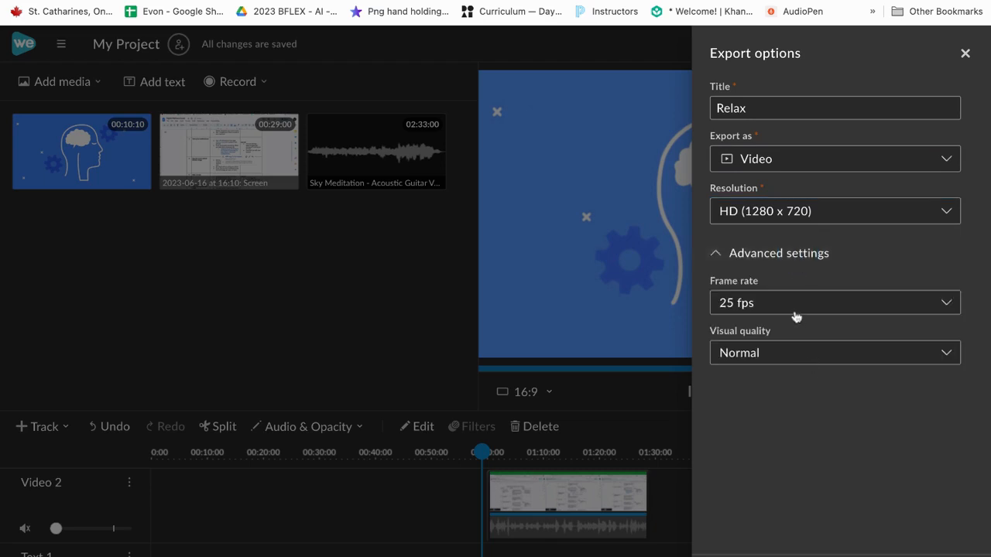
left_click(809, 354)
left_click(809, 357)
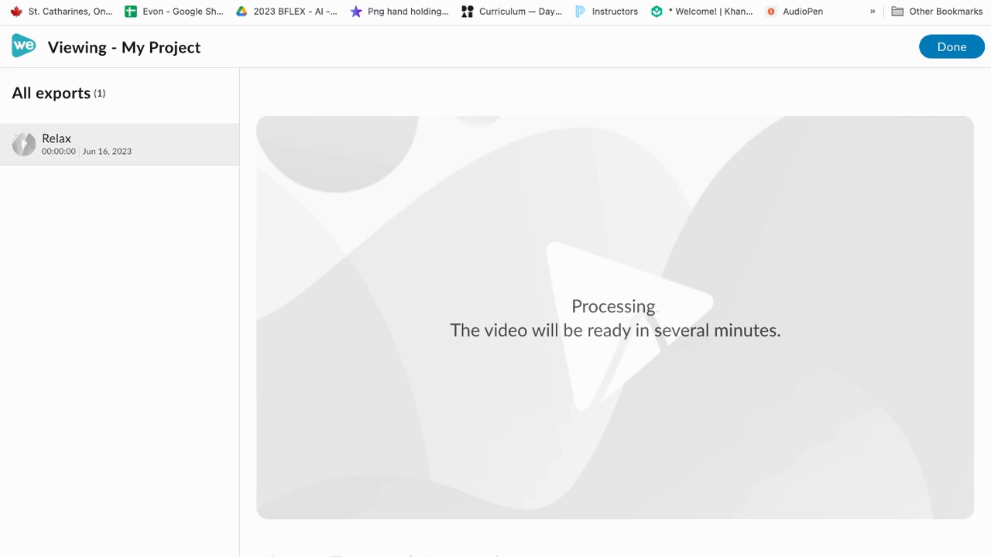
- Open the exports of the third My Project in the project list and view the digital detox export's details
left_click(26, 51)
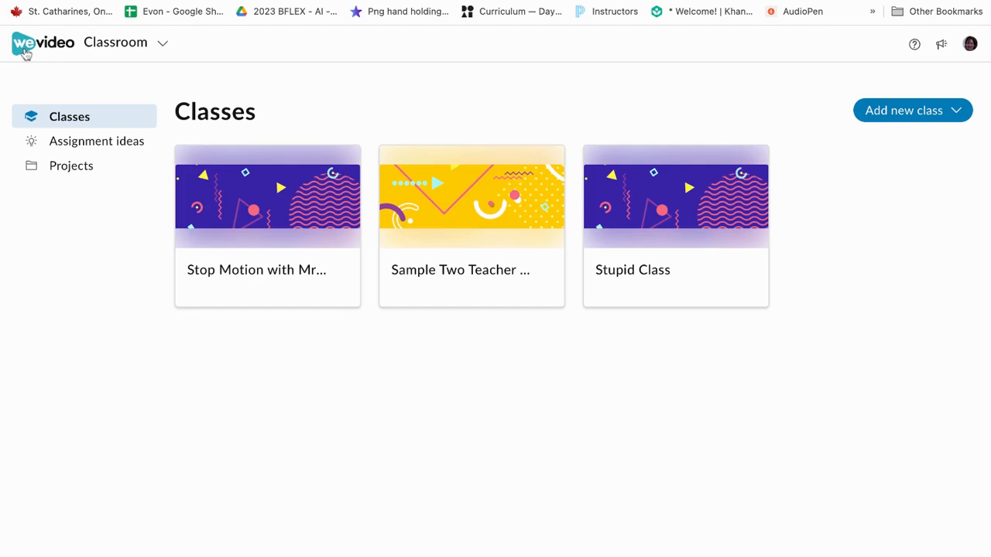
left_click(56, 169)
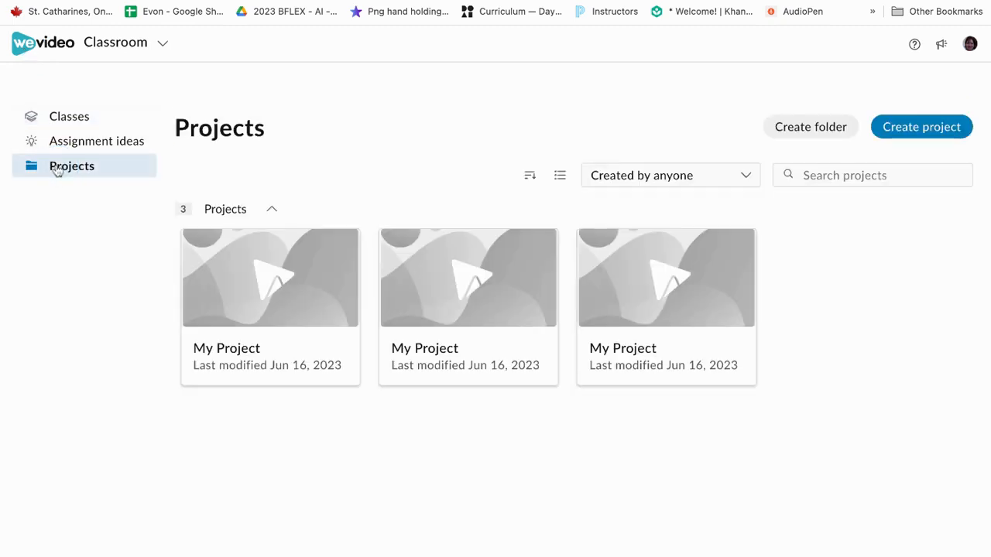
mouse_move(668, 306)
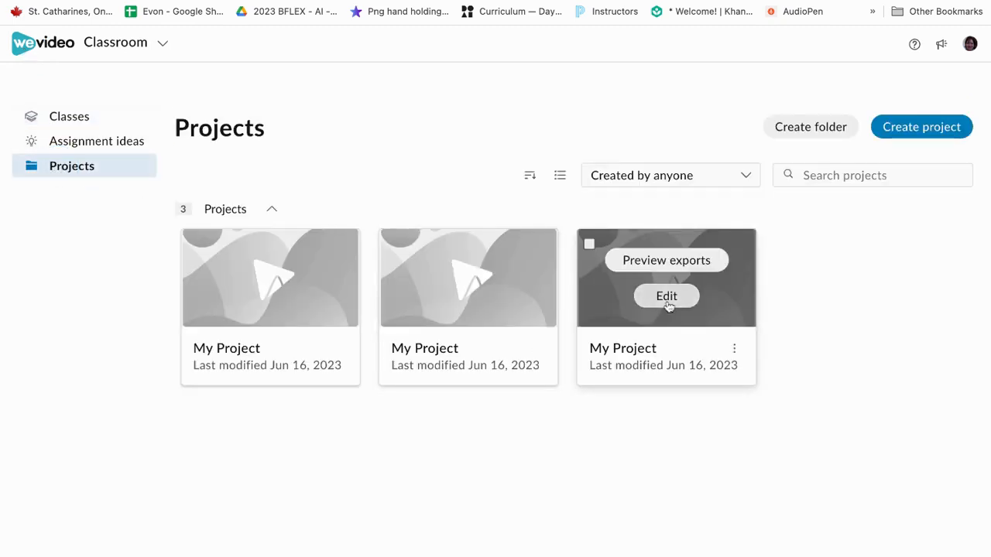
left_click(678, 262)
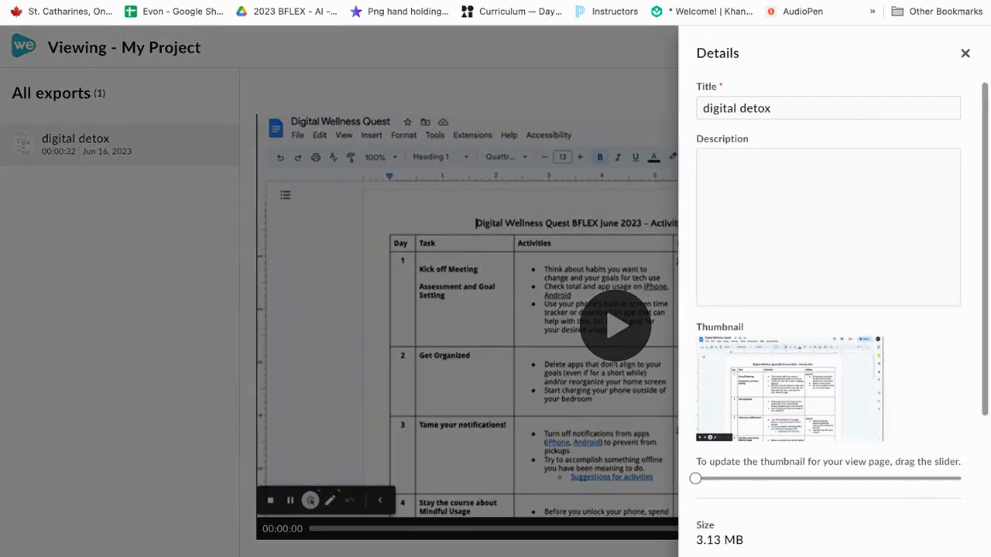
left_click(965, 55)
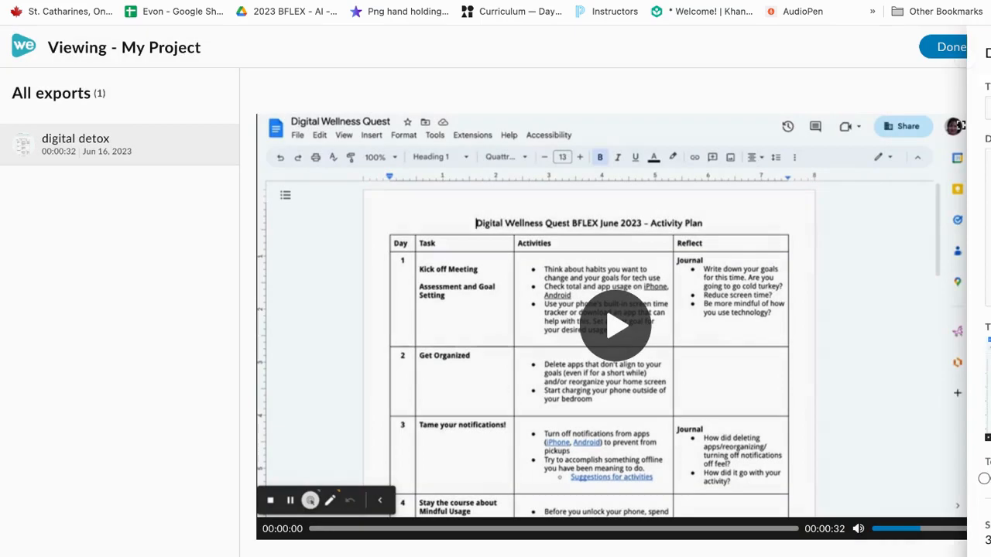
- Start auto-generating subtitles for the digital detox export and return to the exports view
left_click(361, 555)
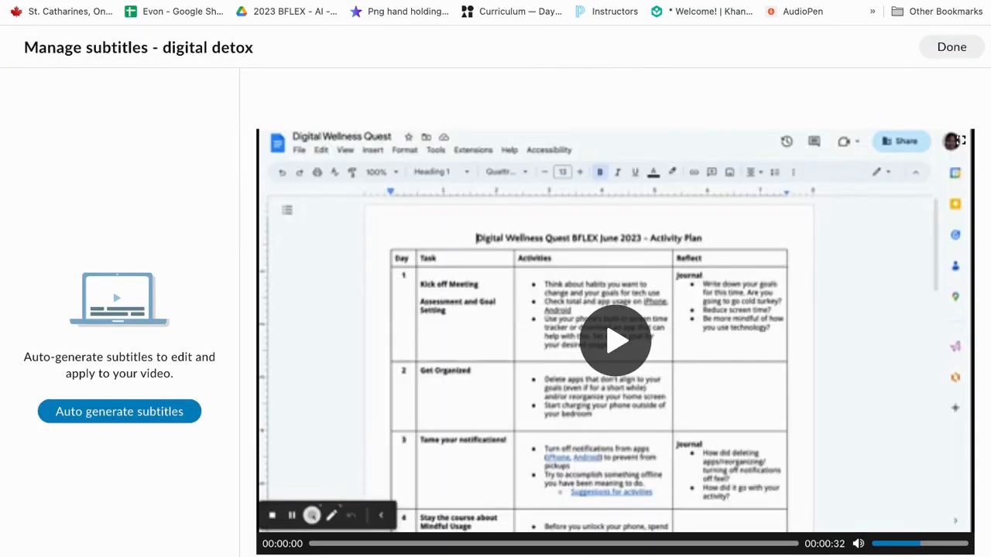
left_click(138, 412)
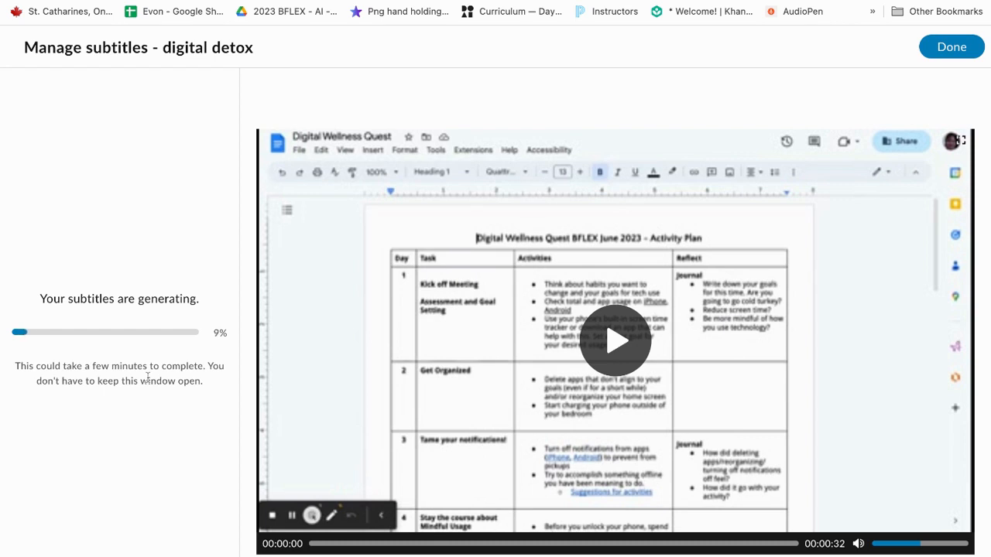
left_click(941, 52)
left_click(962, 46)
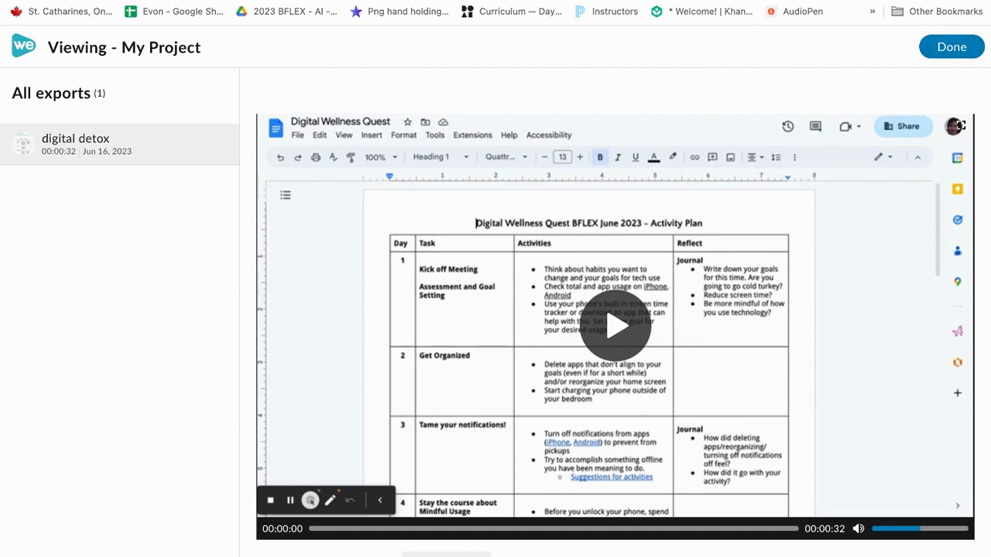
- Examine the digital detox export's sharing options, including link privacy and the save or publish destinations
scroll(615, 325, "down", 1)
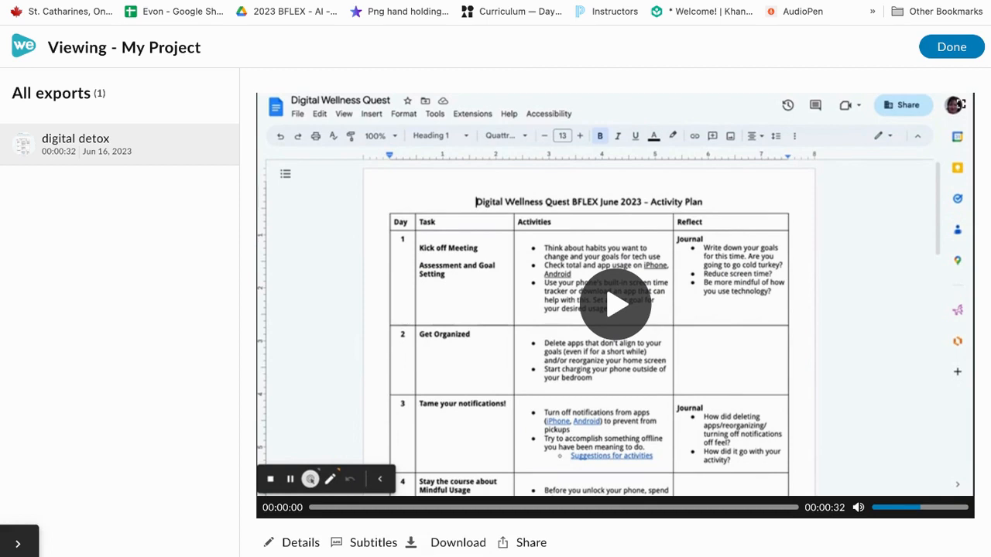
left_click(524, 543)
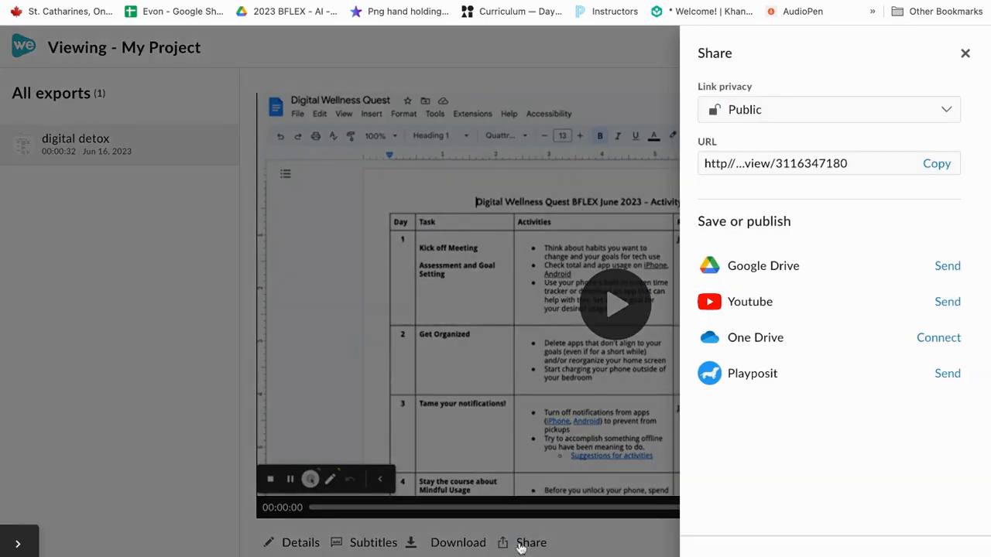
left_click(941, 119)
left_click(943, 117)
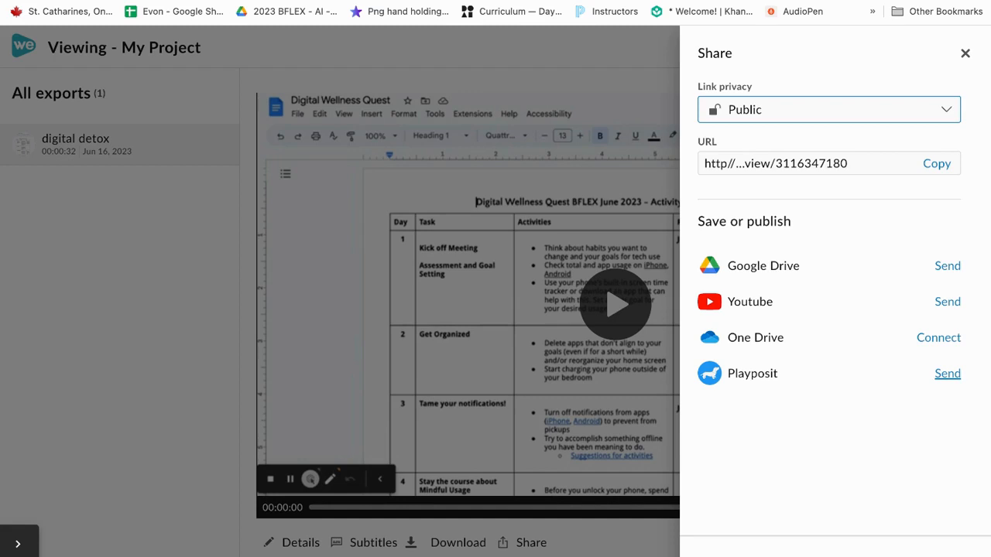
left_click(965, 53)
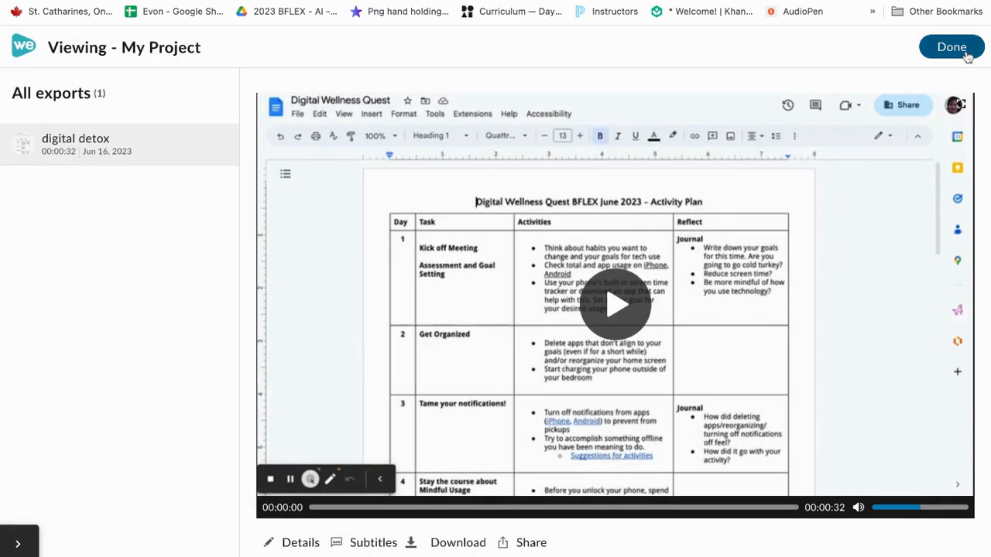